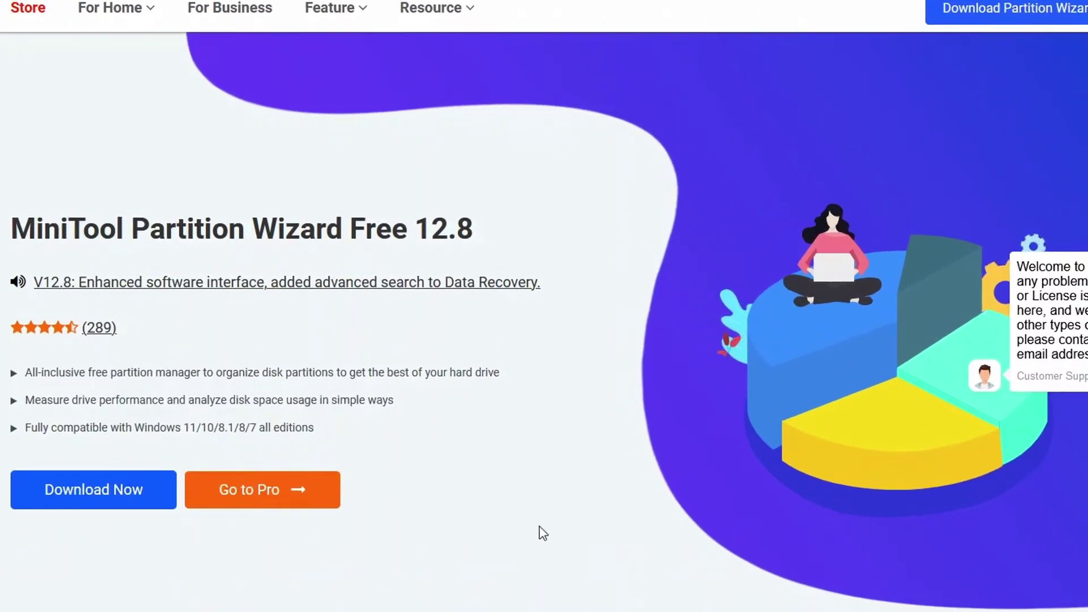
- Scroll the Partition Wizard Free 12.8 page to the feature cards such as Move/Resize and Merge/Split
scroll(571, 503, down, 4)
scroll(570, 497, down, 4)
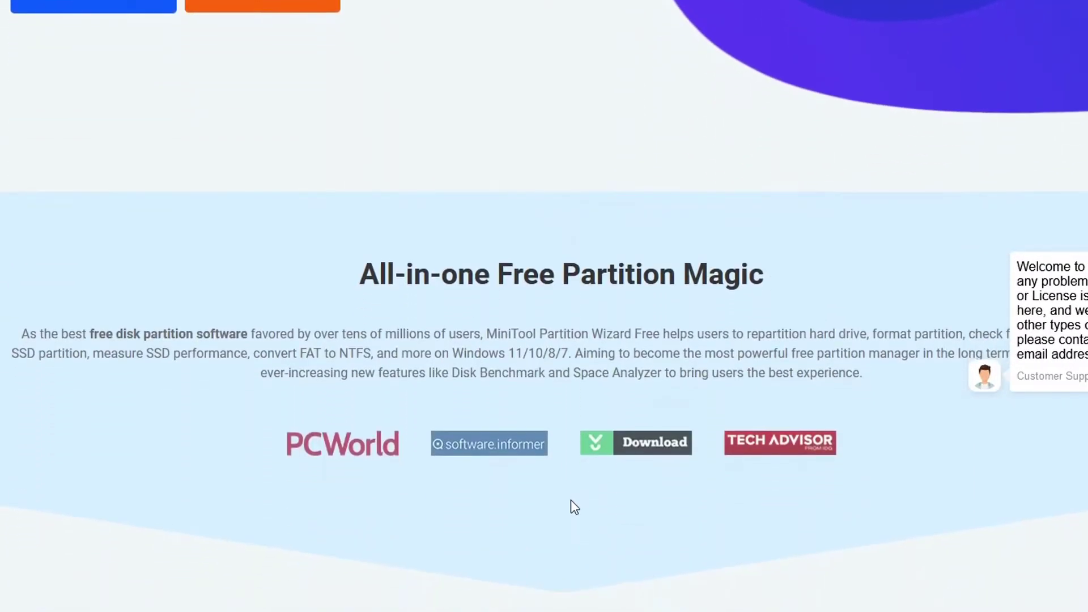
scroll(570, 504, down, 3)
scroll(570, 508, down, 6)
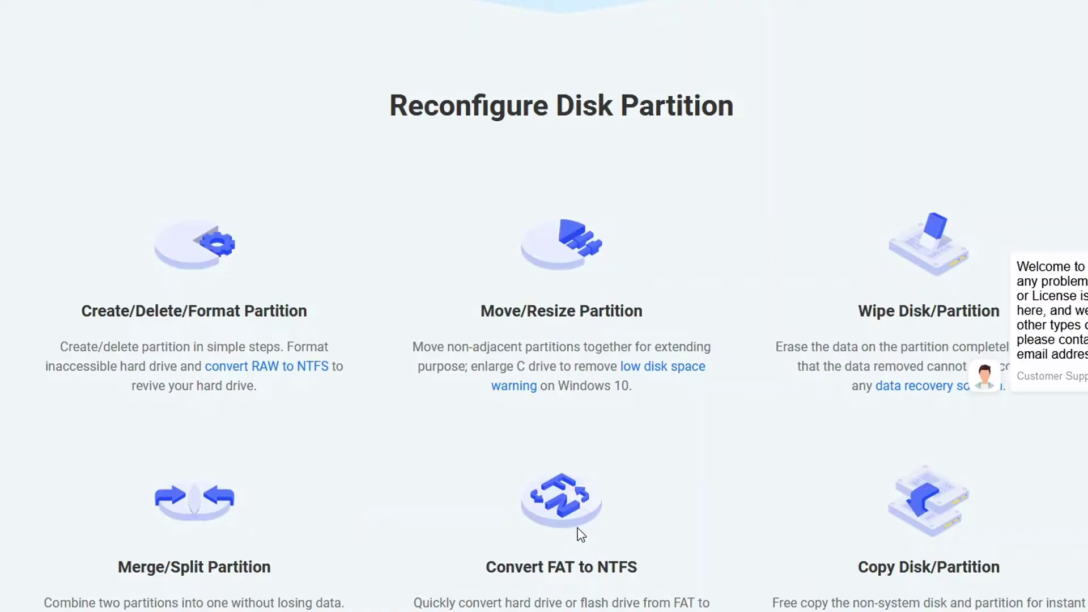
scroll(581, 534, down, 3)
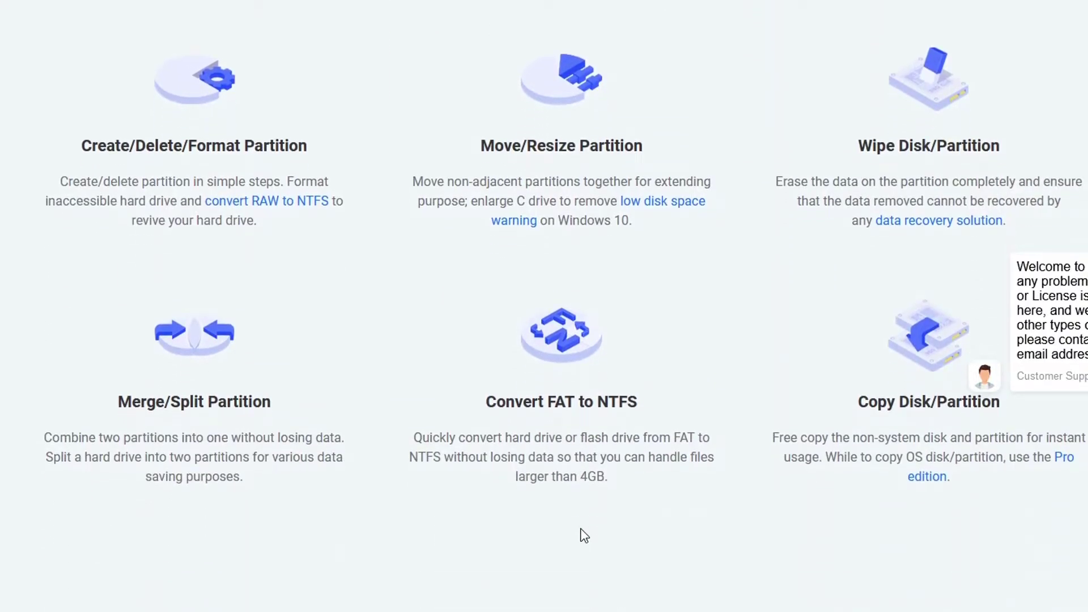
scroll(582, 528, up, 2)
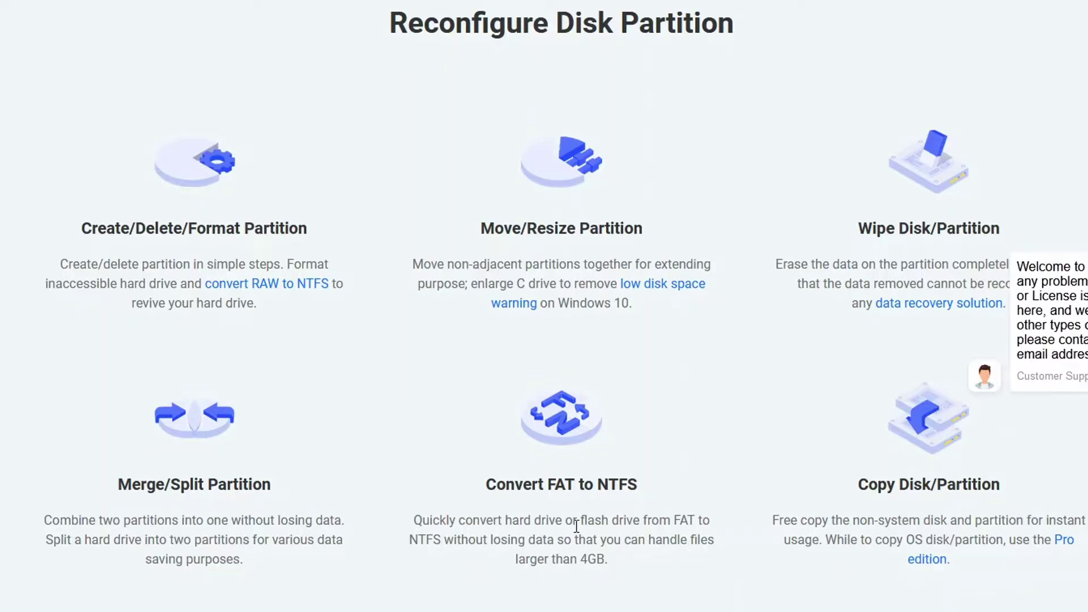
scroll(651, 461, down, 3)
scroll(650, 453, up, 3)
scroll(655, 457, down, 1)
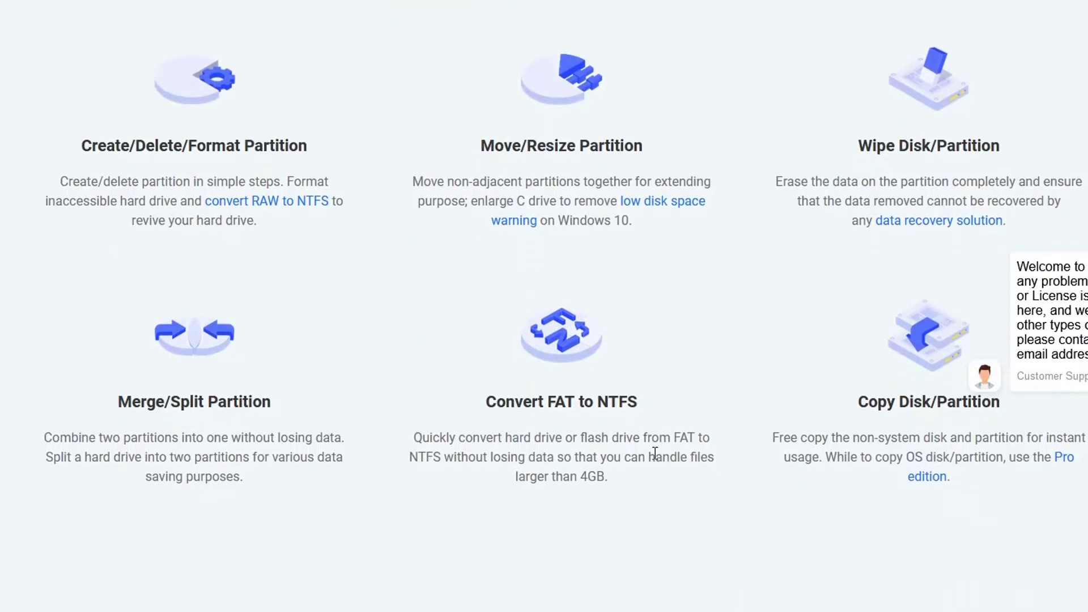
- Scroll past Check Disk Partition to the pricing table: Free, Pro $59, Platinum $109, Ultimate $159
scroll(655, 454, up, 1)
scroll(658, 455, down, 10)
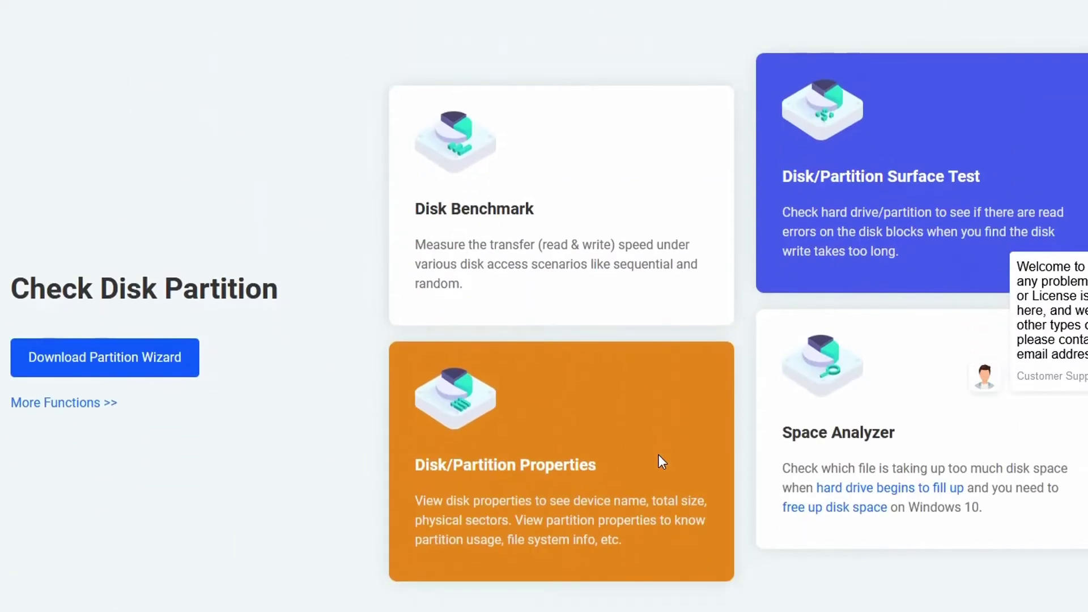
scroll(659, 455, up, 10)
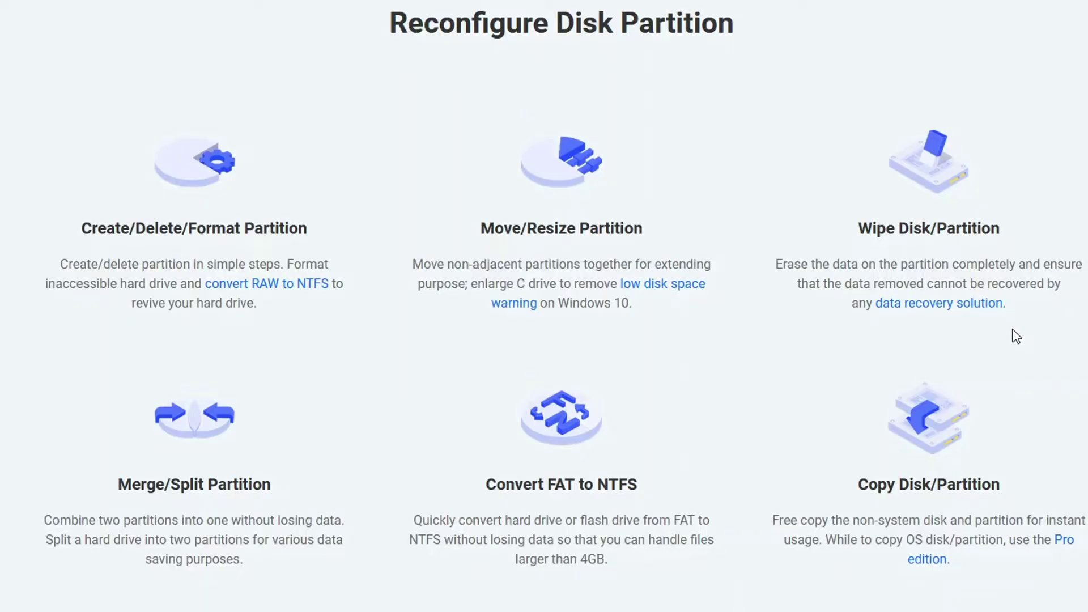
scroll(1013, 335, down, 3)
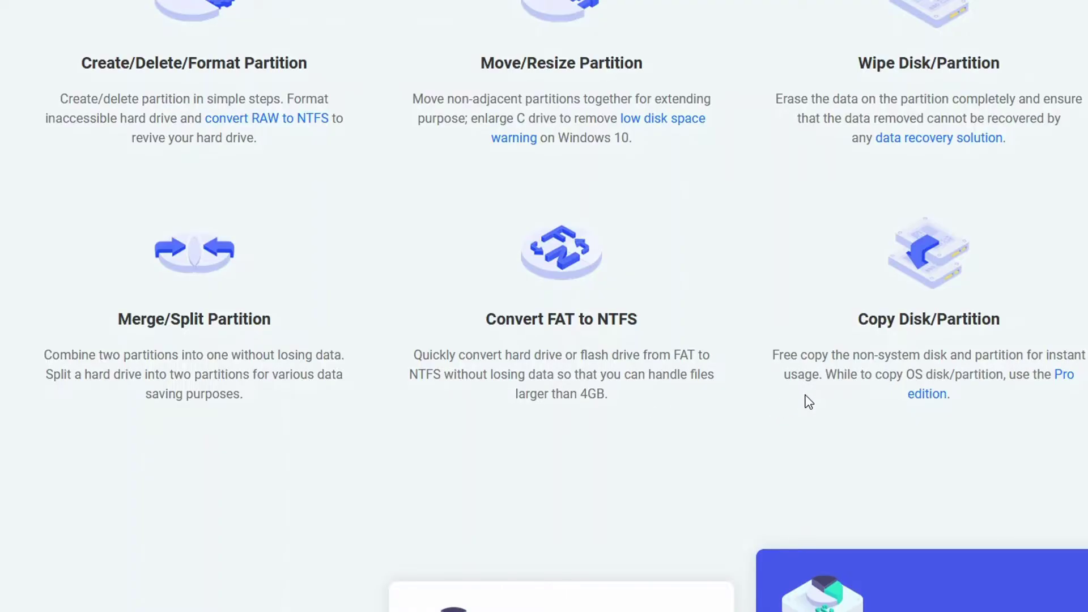
scroll(804, 400, down, 4)
scroll(804, 399, down, 8)
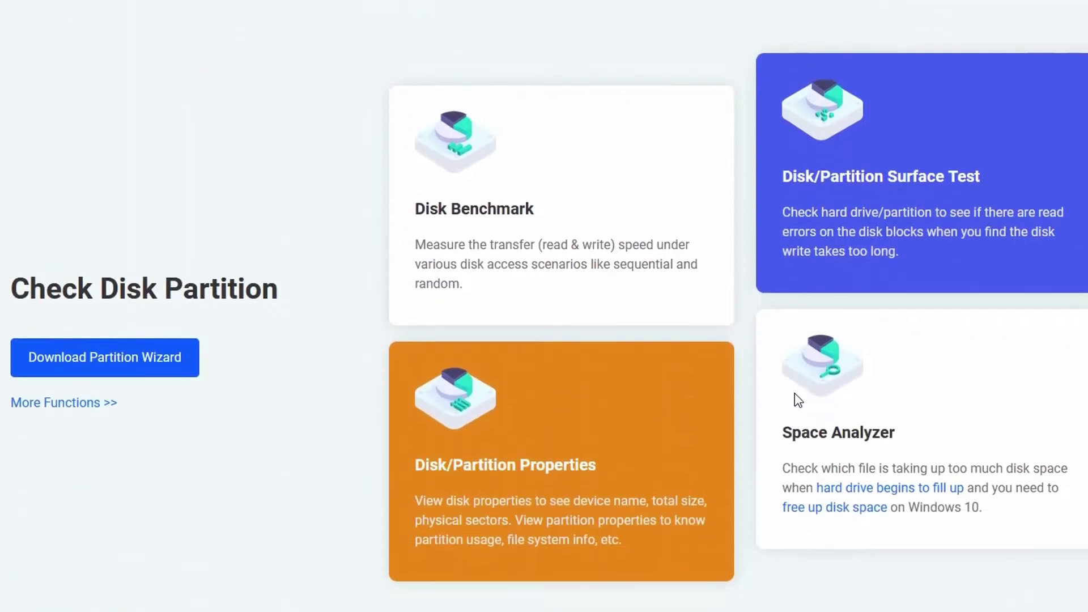
scroll(794, 397, down, 9)
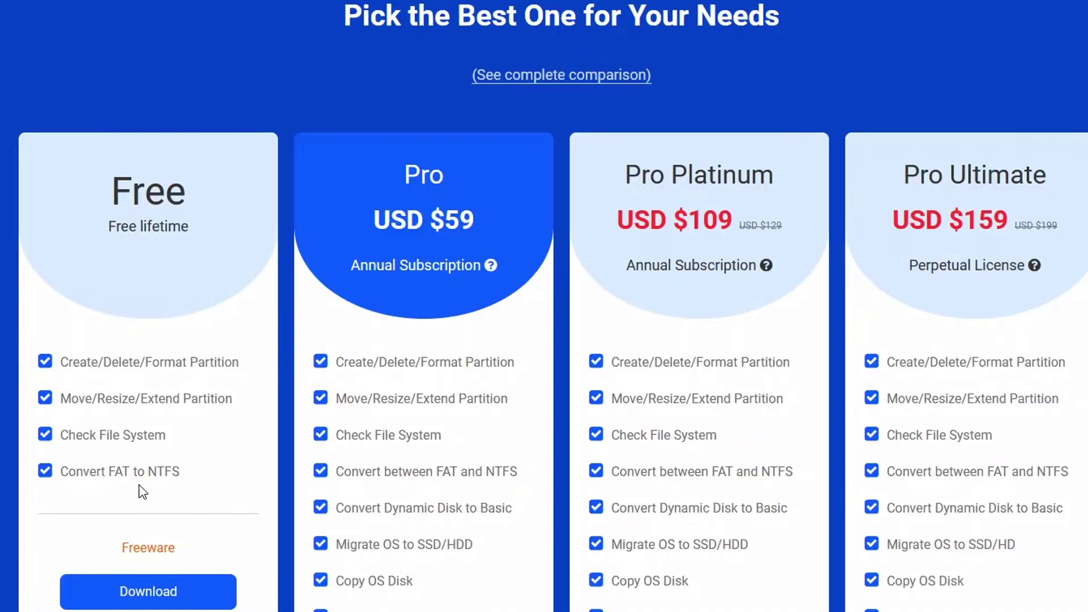
- Scroll through the edition pricing cards to compare their features
scroll(427, 444, down, 2)
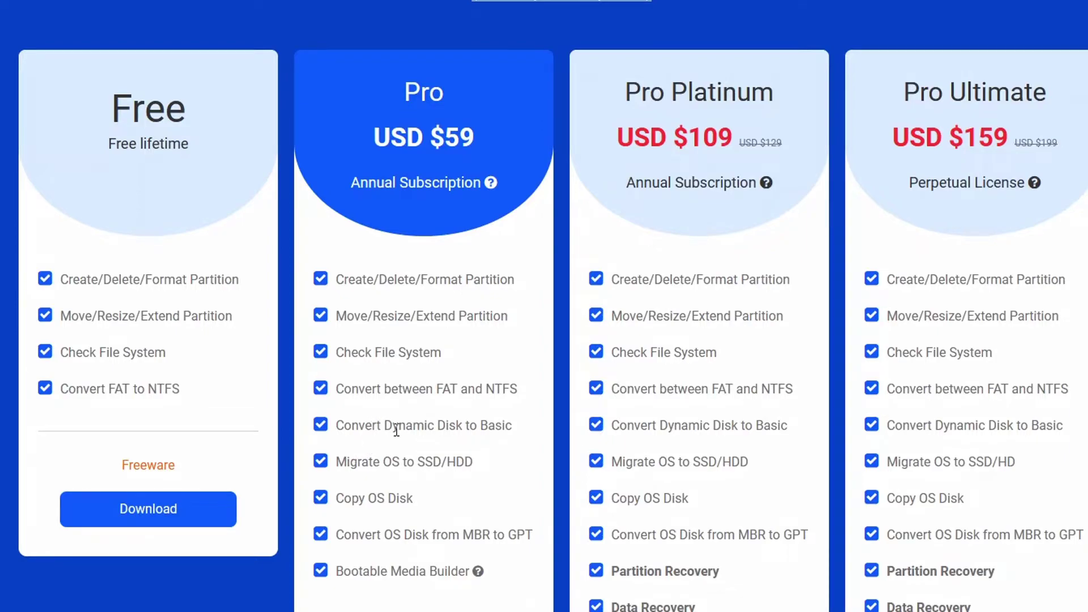
scroll(482, 397, down, 1)
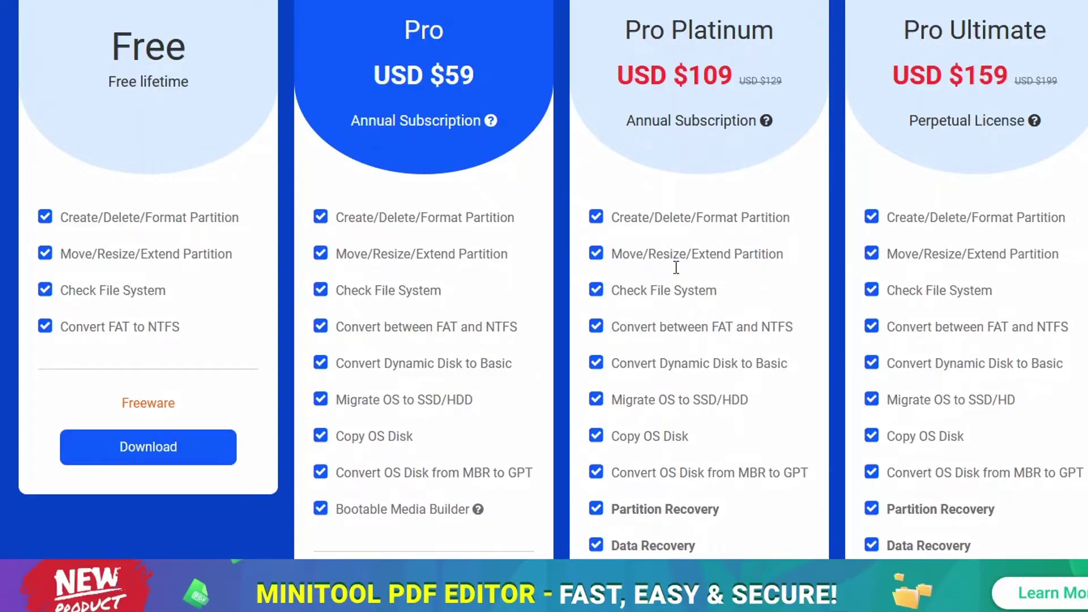
scroll(692, 472, down, 1)
scroll(693, 471, down, 1)
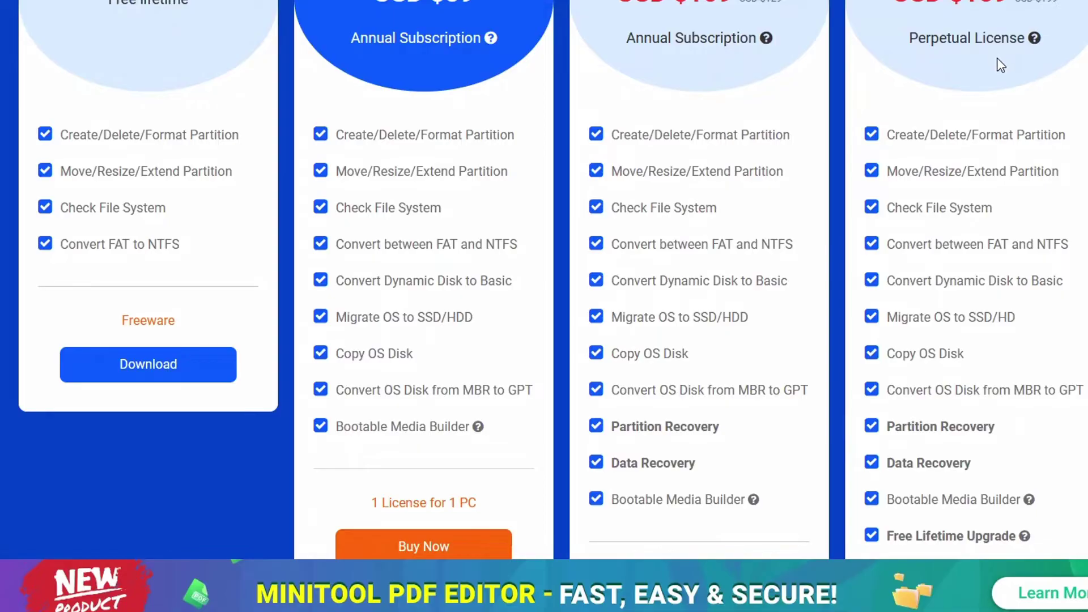
- Scroll back up to the Reconfigure Disk Partition heading with Create/Delete/Format and Move/Resize
scroll(998, 31, up, 2)
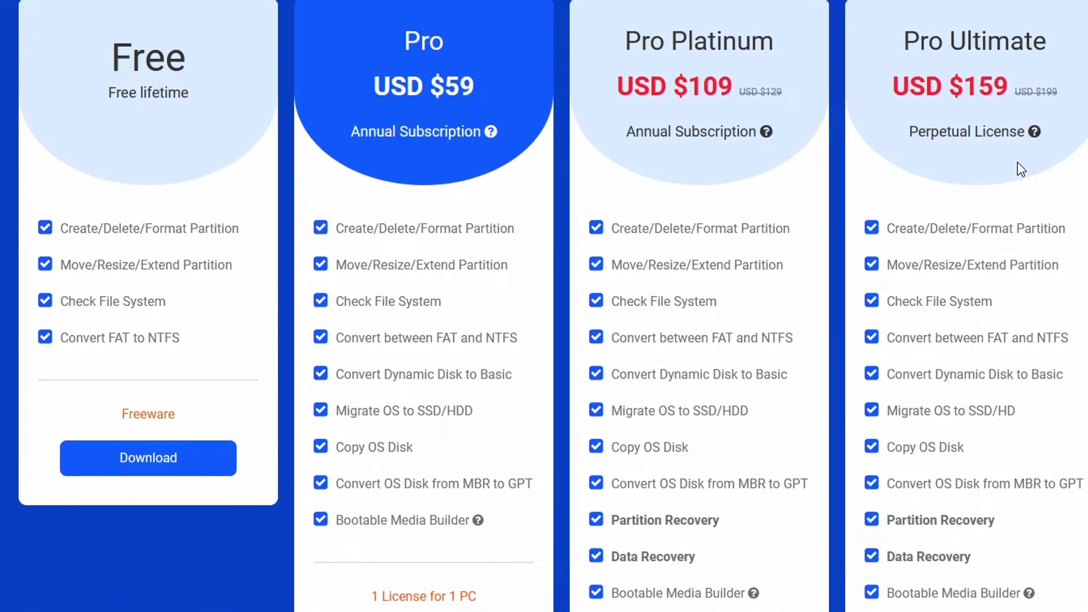
scroll(959, 574, down, 1)
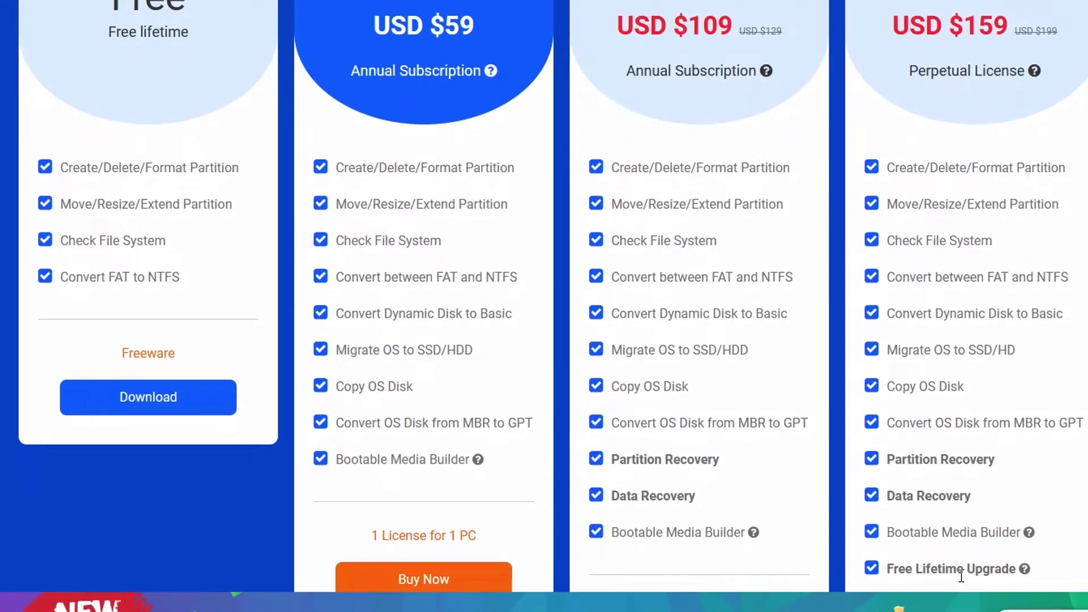
scroll(987, 526, up, 5)
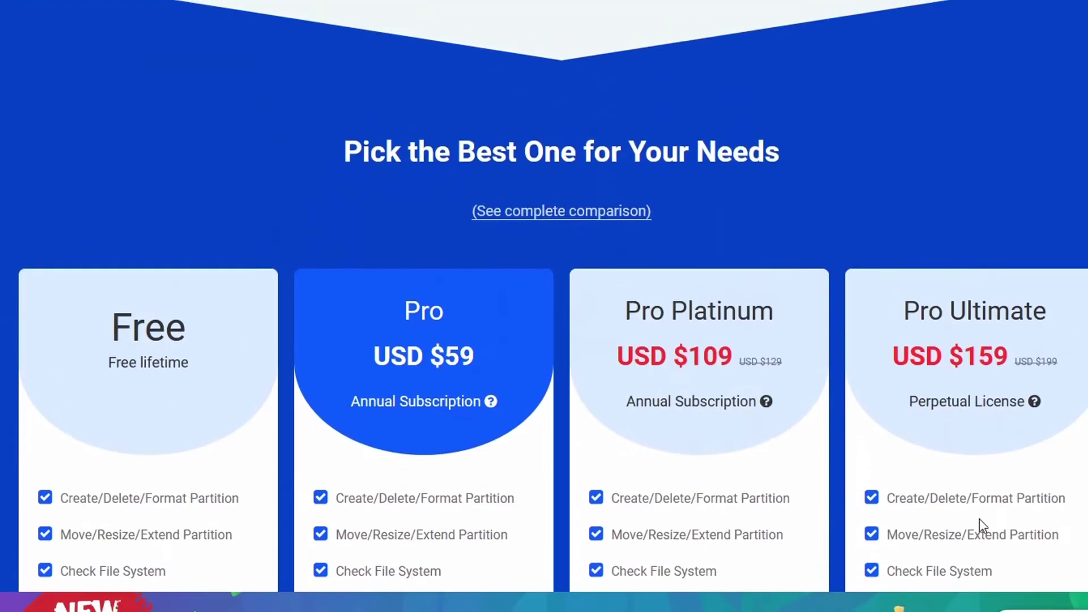
scroll(787, 270, up, 20)
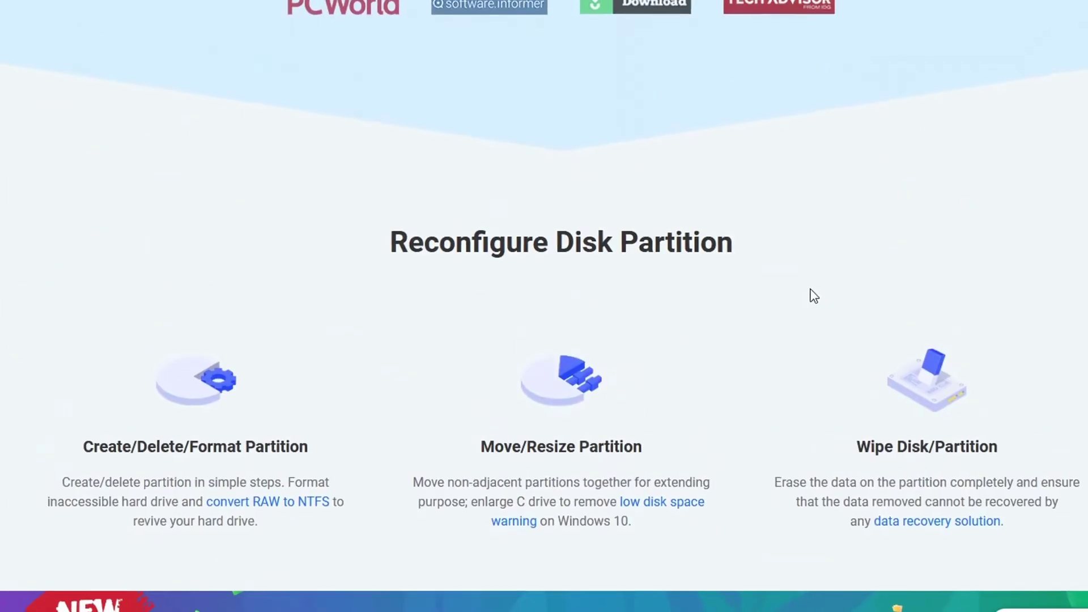
- Go back to the Partition Wizard product page and download the free installer pw-free-online(1).exe
scroll(760, 311, up, 5)
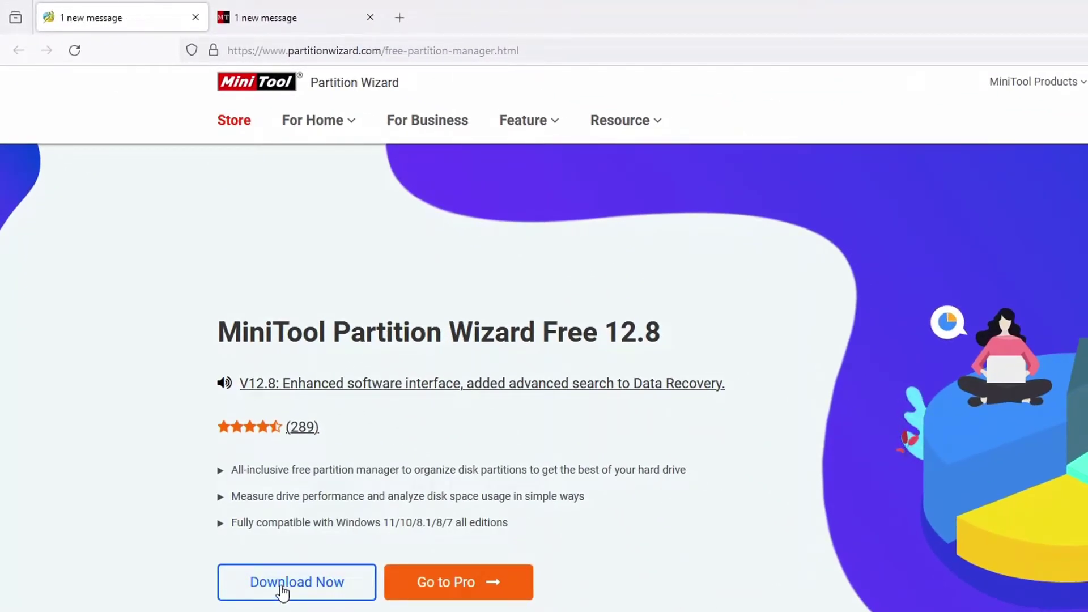
click(299, 16)
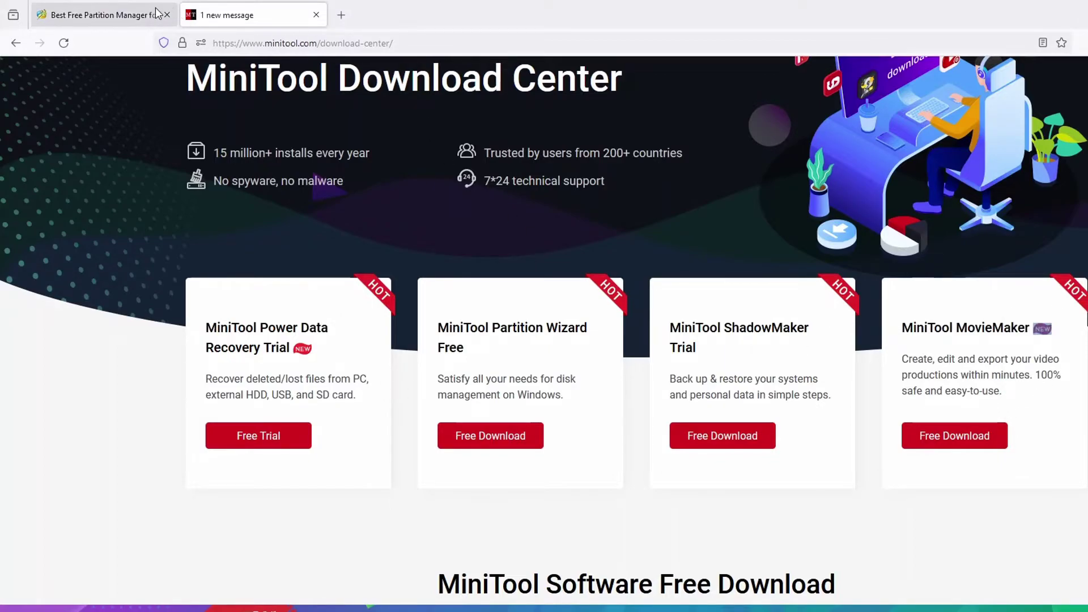
click(112, 13)
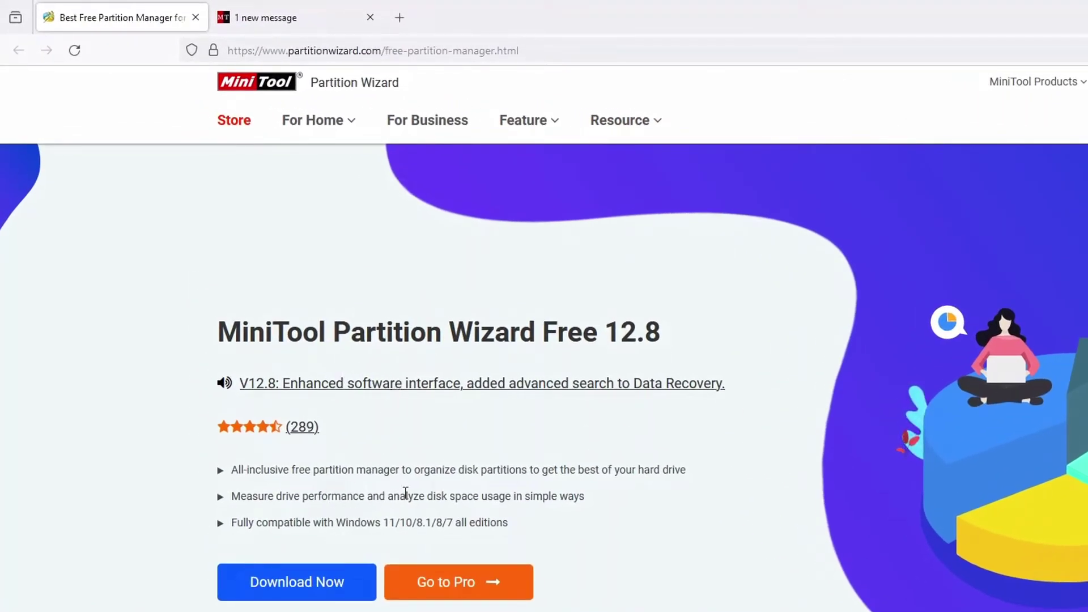
scroll(352, 537, down, 1)
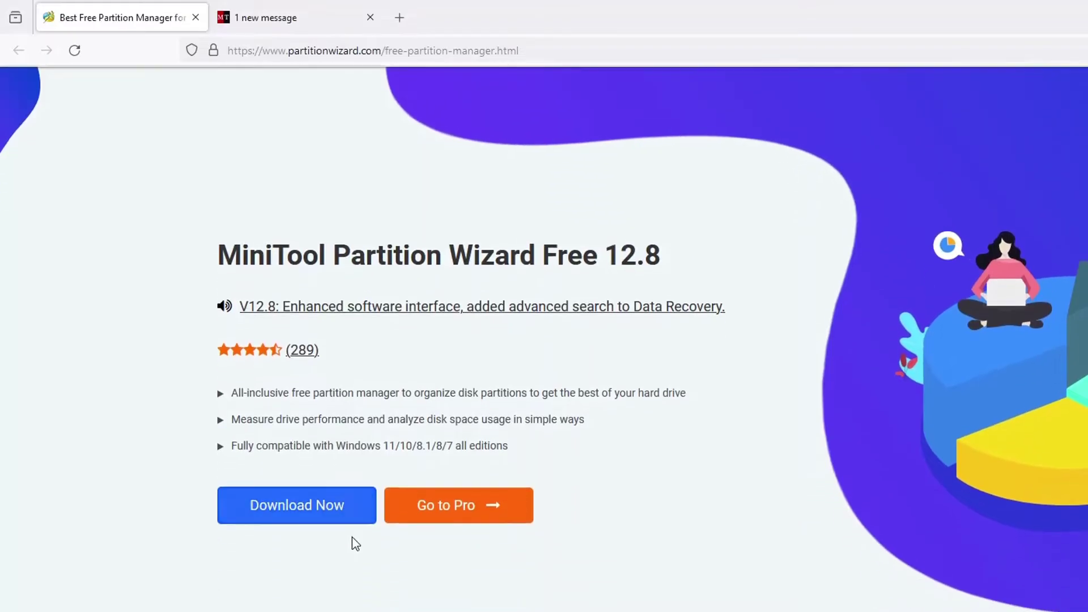
click(307, 517)
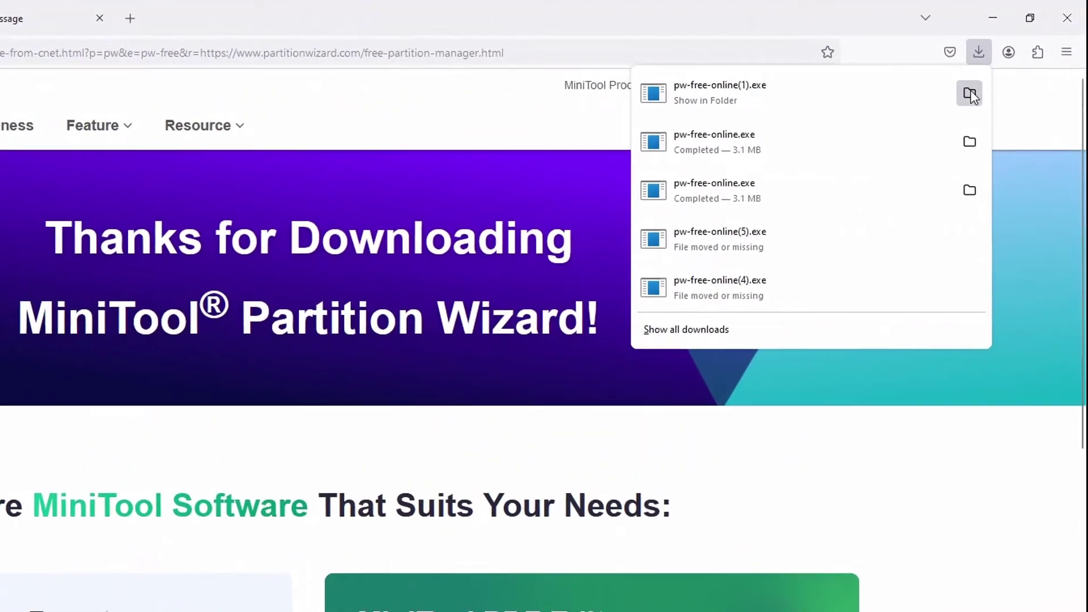
- Launch pw-free-online(1) from the Downloads folder, then cancel setup at the English language prompt
click(1006, 66)
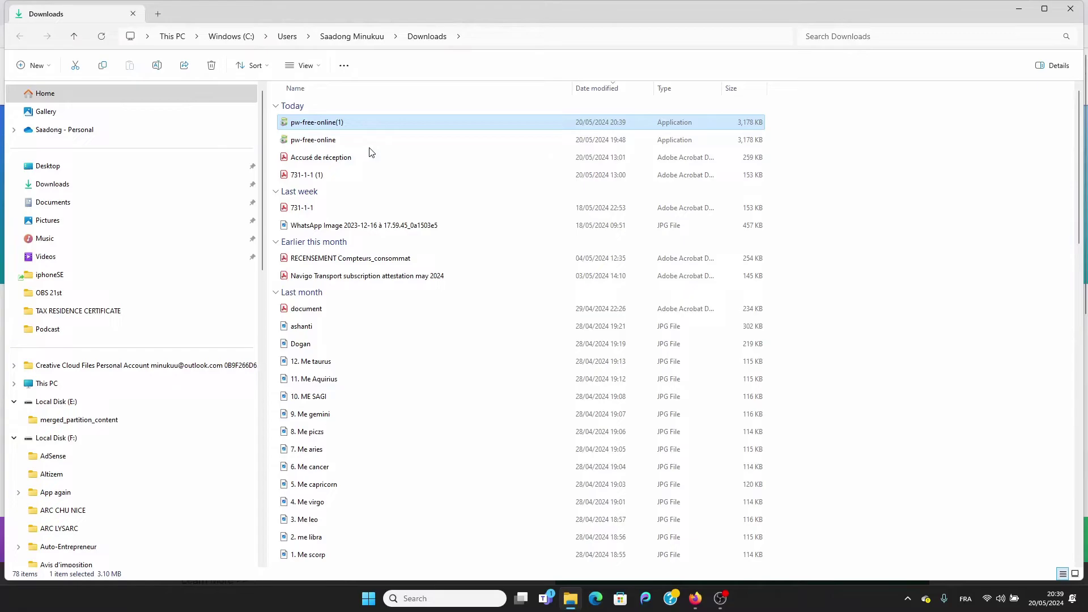
double_click(355, 125)
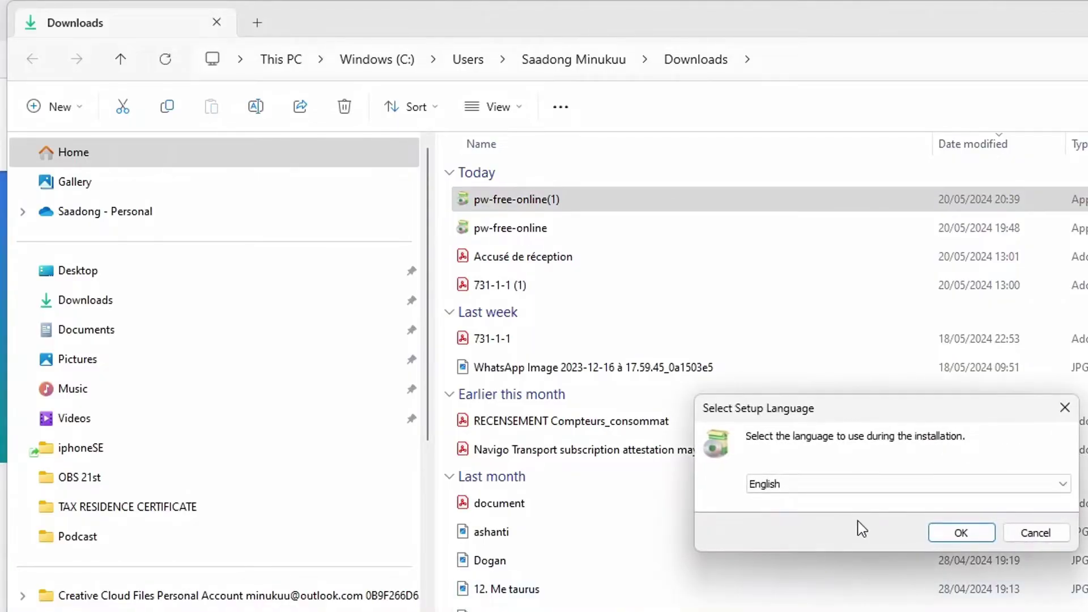
click(867, 483)
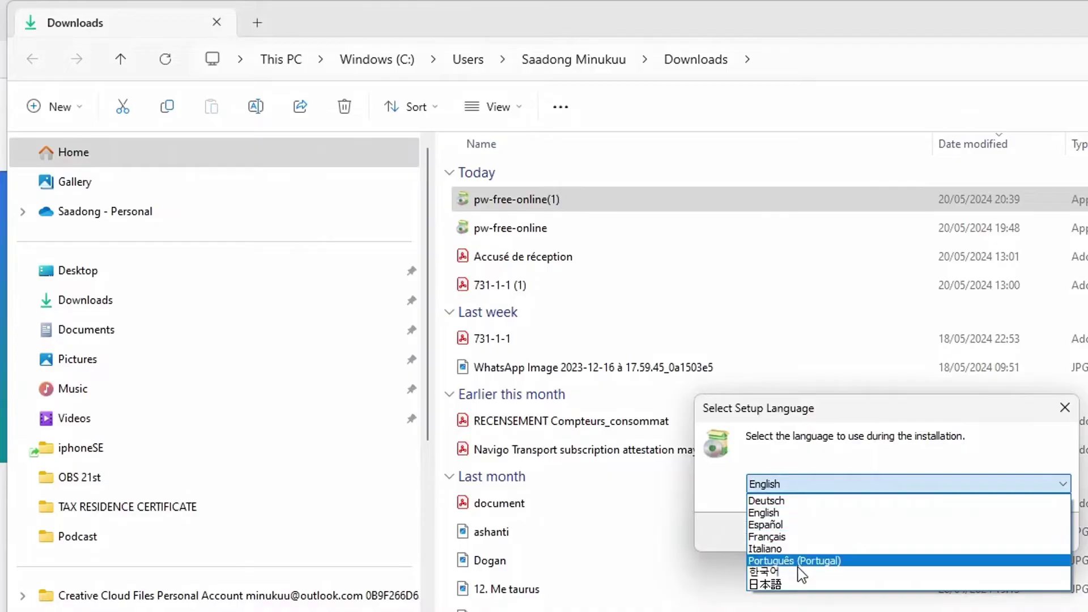
click(796, 515)
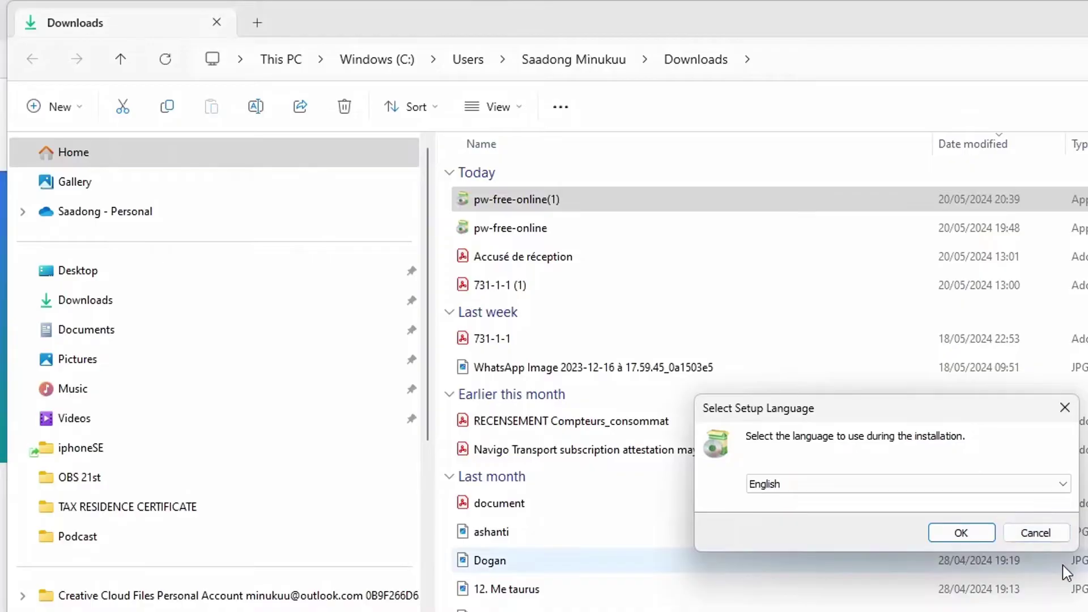
click(1048, 537)
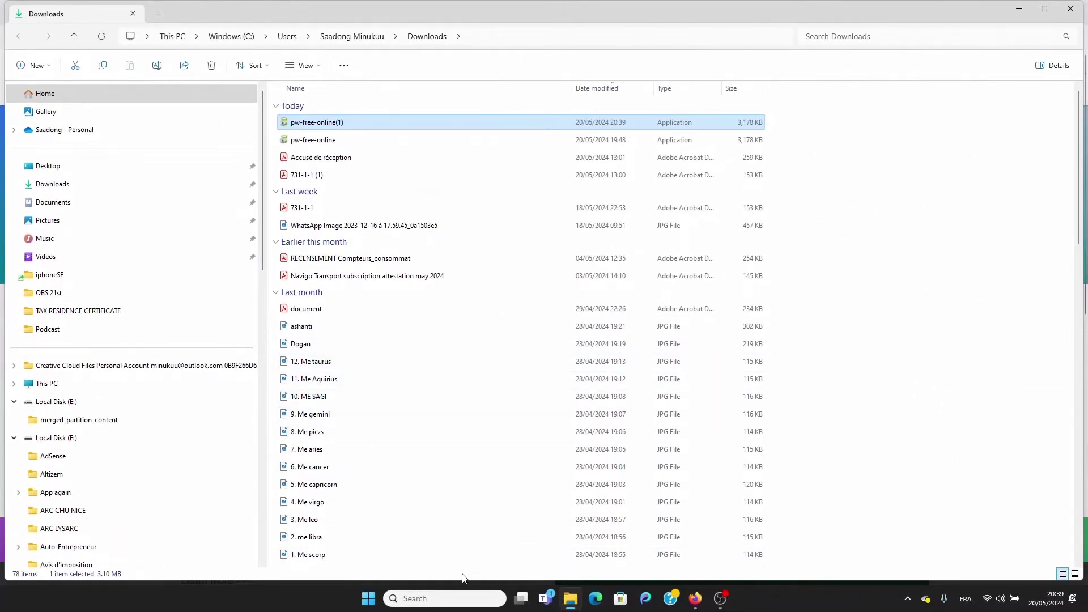
click(408, 600)
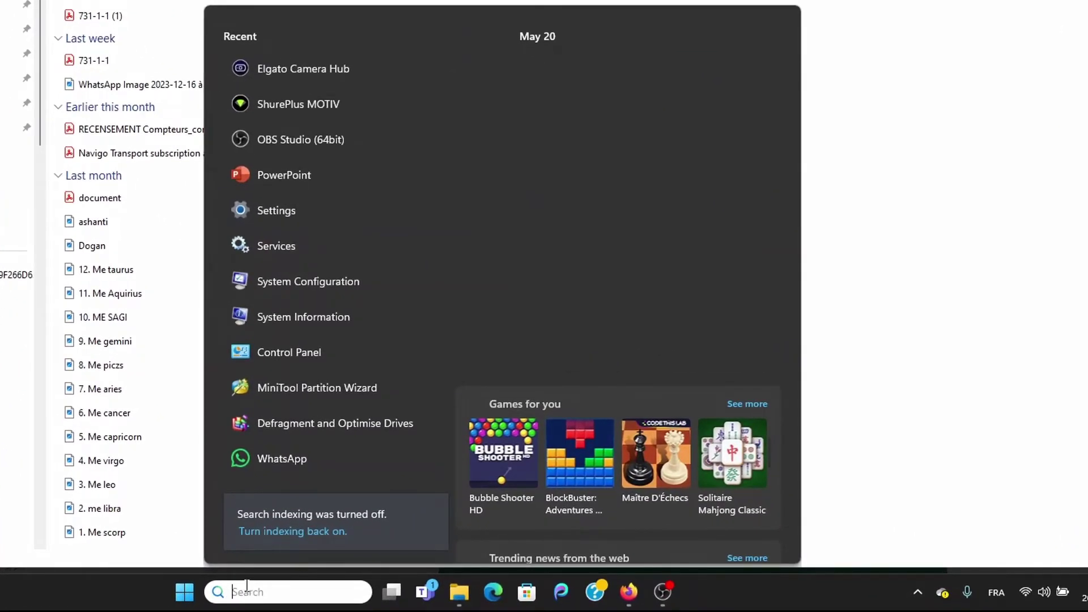
- Start MiniTool Partition Wizard from a Windows search for 'm', minimizing File Explorer and the browser
text(m)
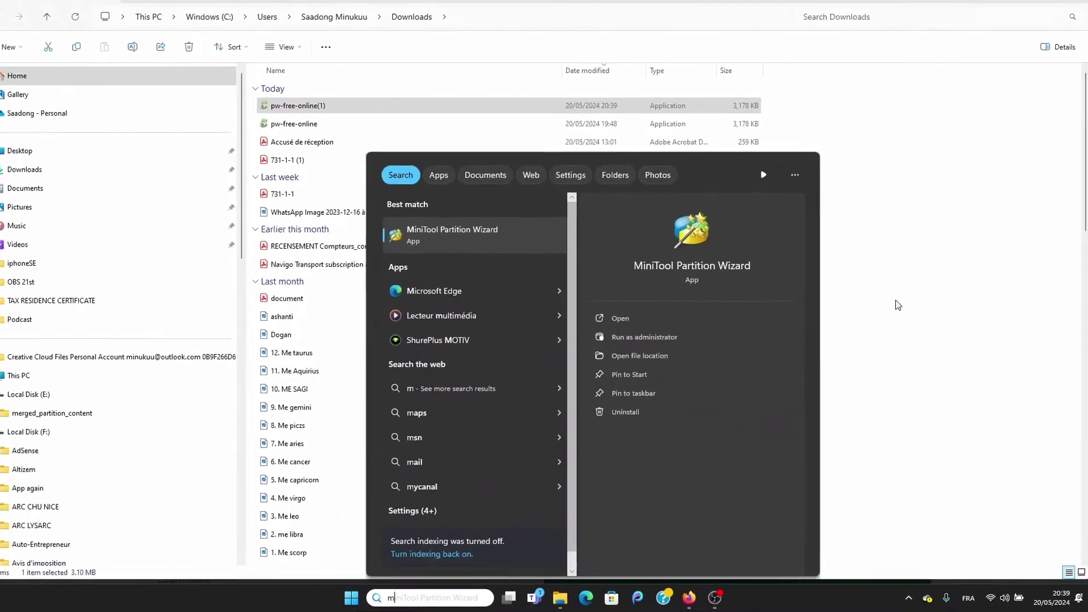
click(907, 273)
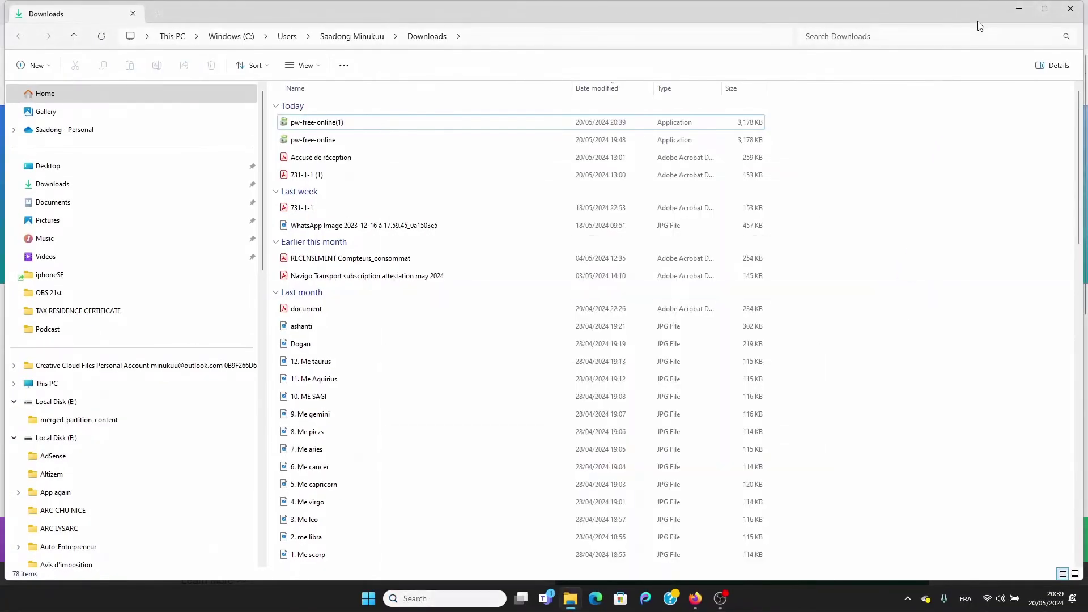
click(1022, 10)
click(1024, 10)
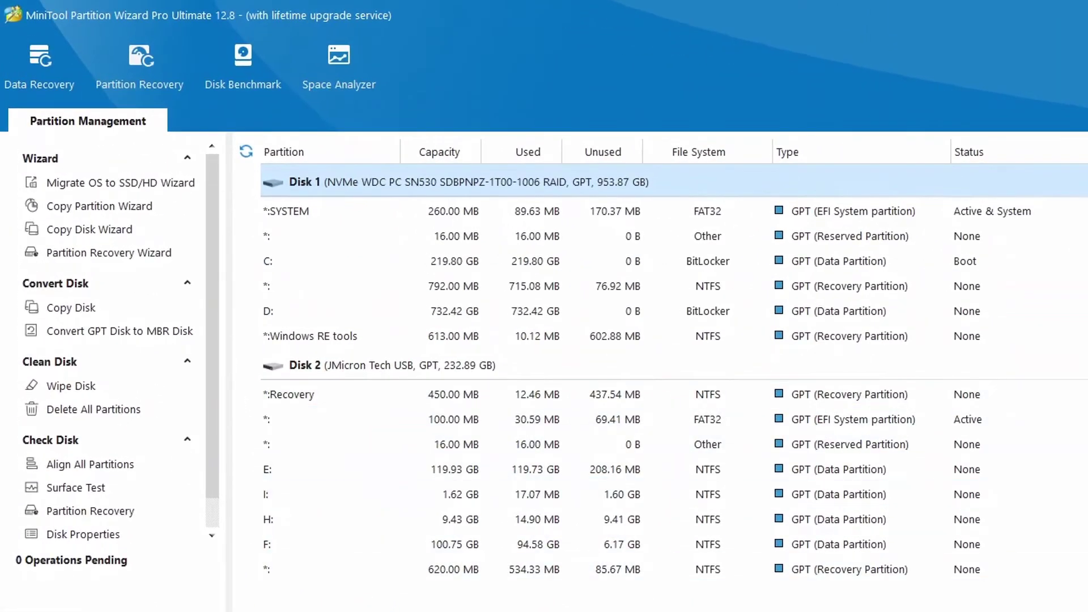
- Select Disk 2, the 232.89 GB JMicron Tech USB drive, in the partition list
click(392, 365)
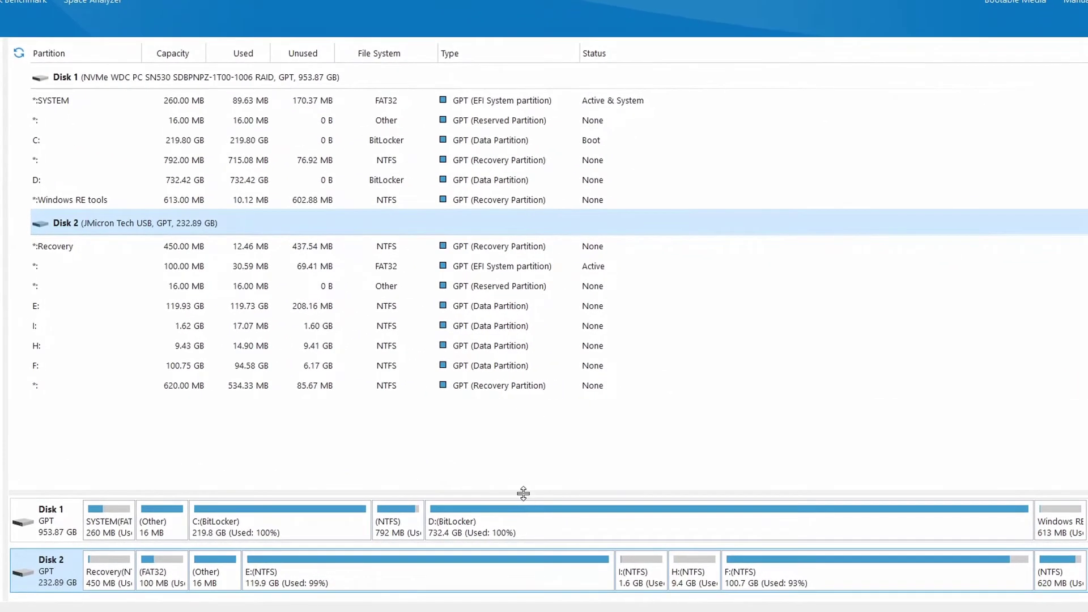
- Enlarge the disk map pane and select Disk 2's 119.93 GB E: NTFS partition
drag(598, 482, 598, 465)
drag(522, 477, 513, 407)
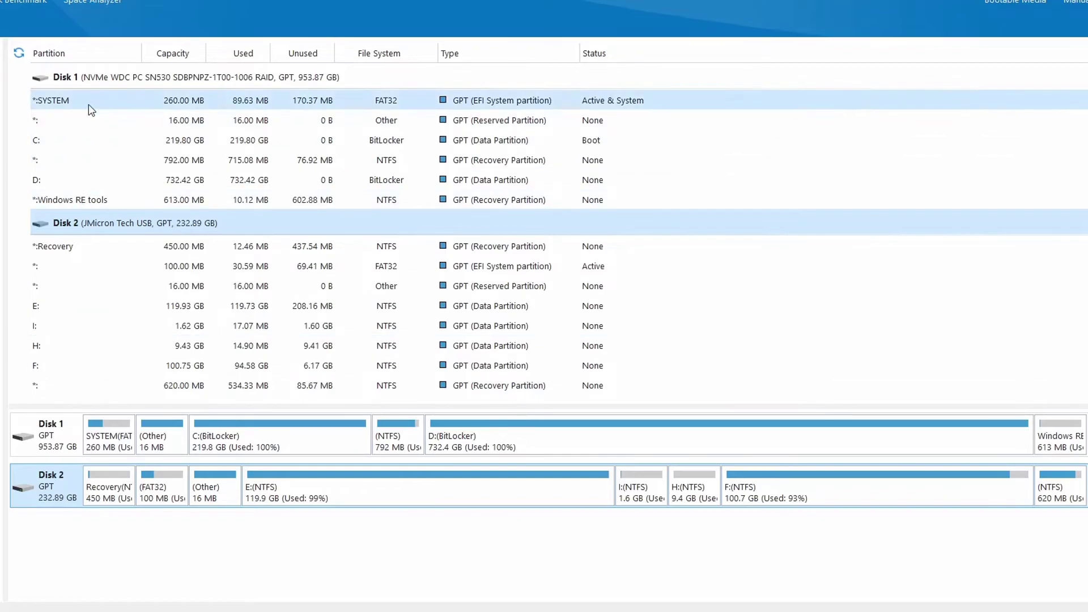
click(105, 80)
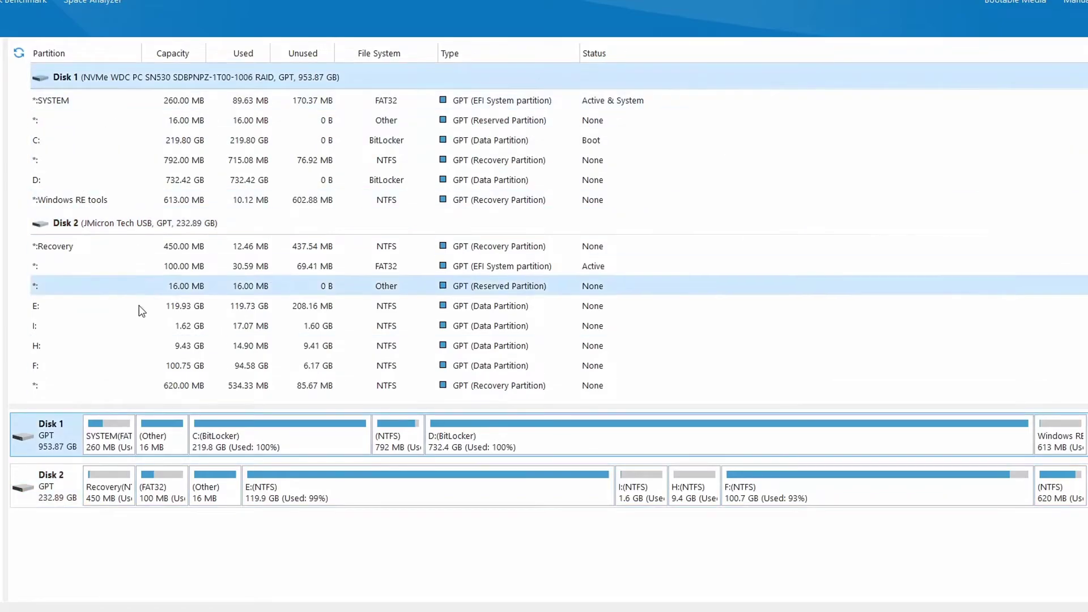
click(87, 226)
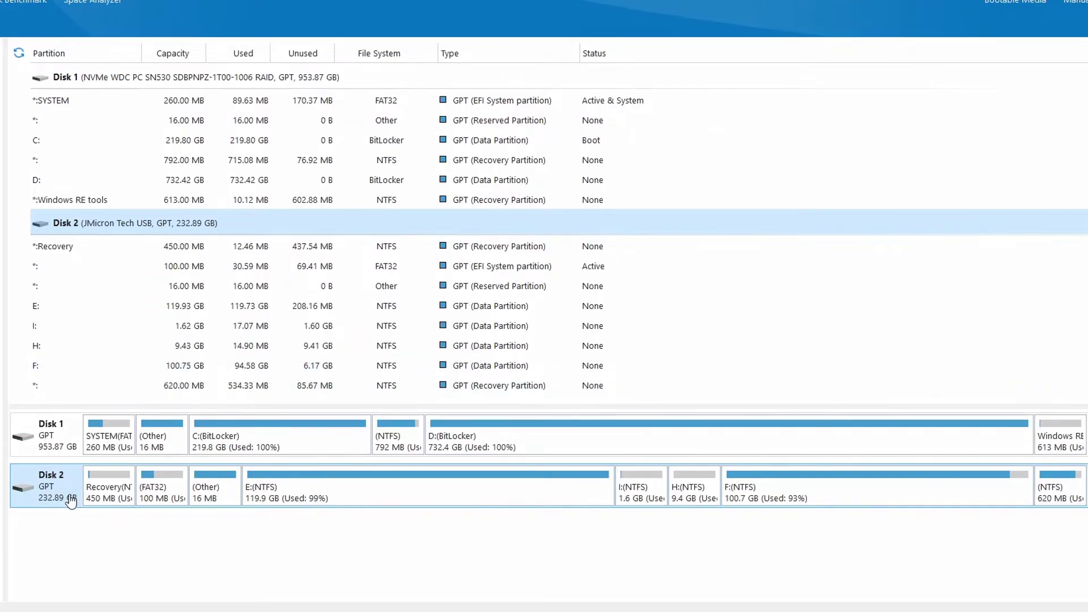
click(50, 437)
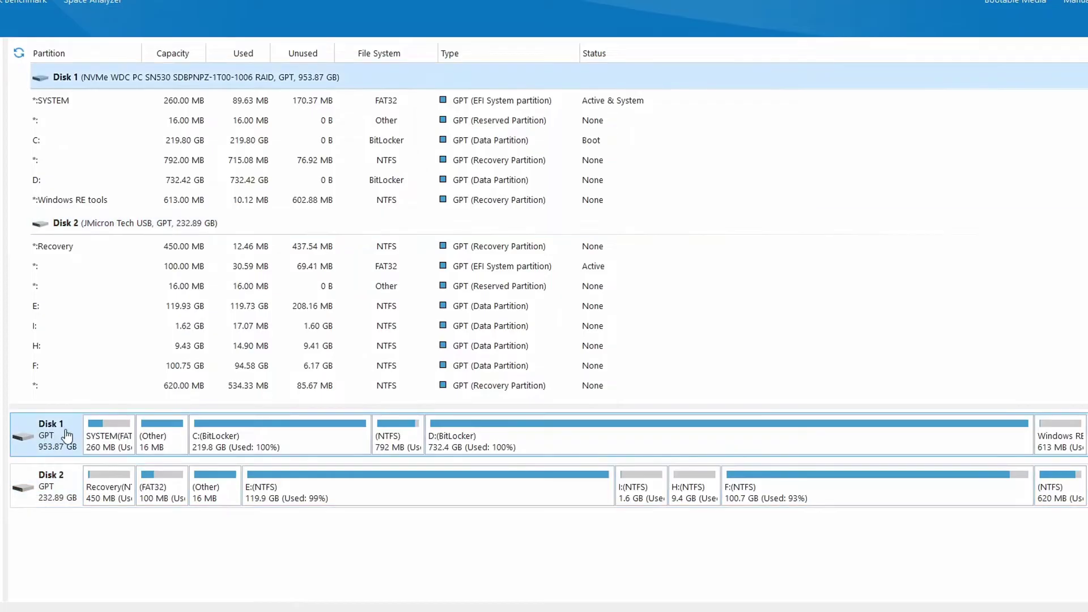
click(51, 491)
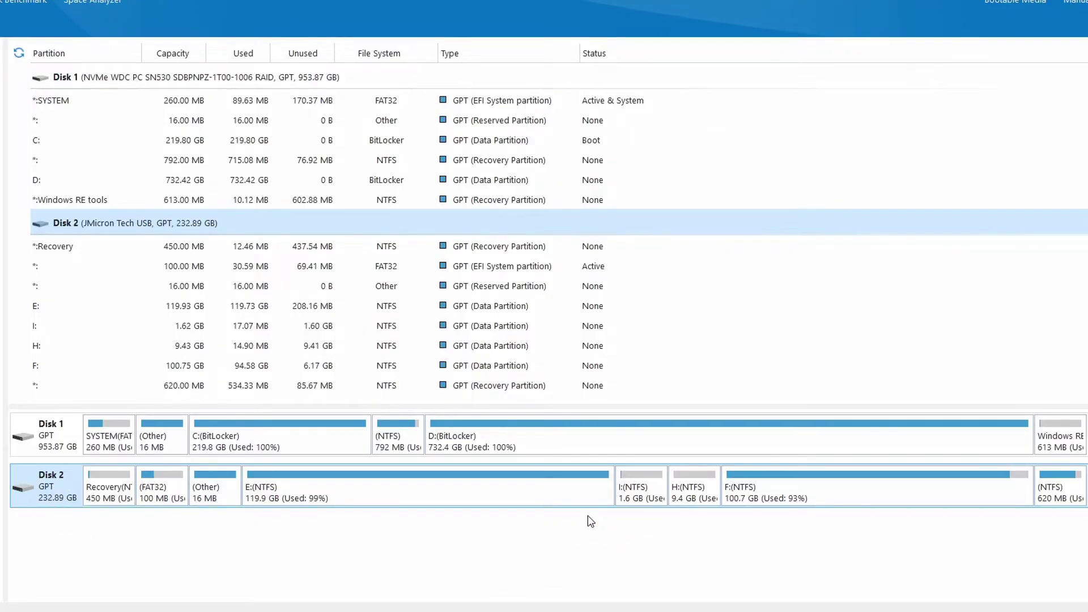
click(522, 493)
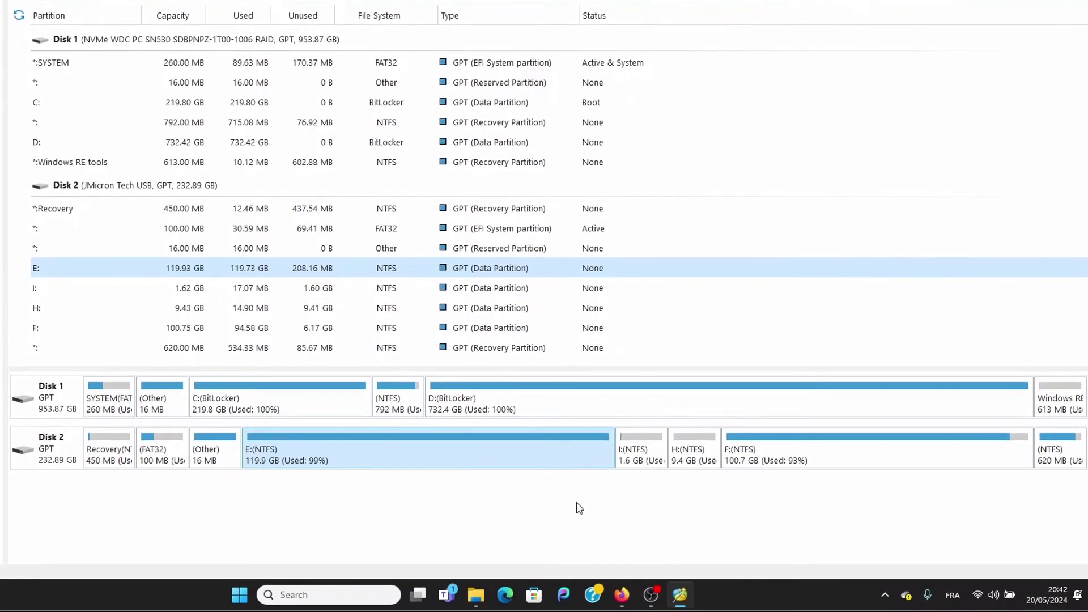
click(480, 600)
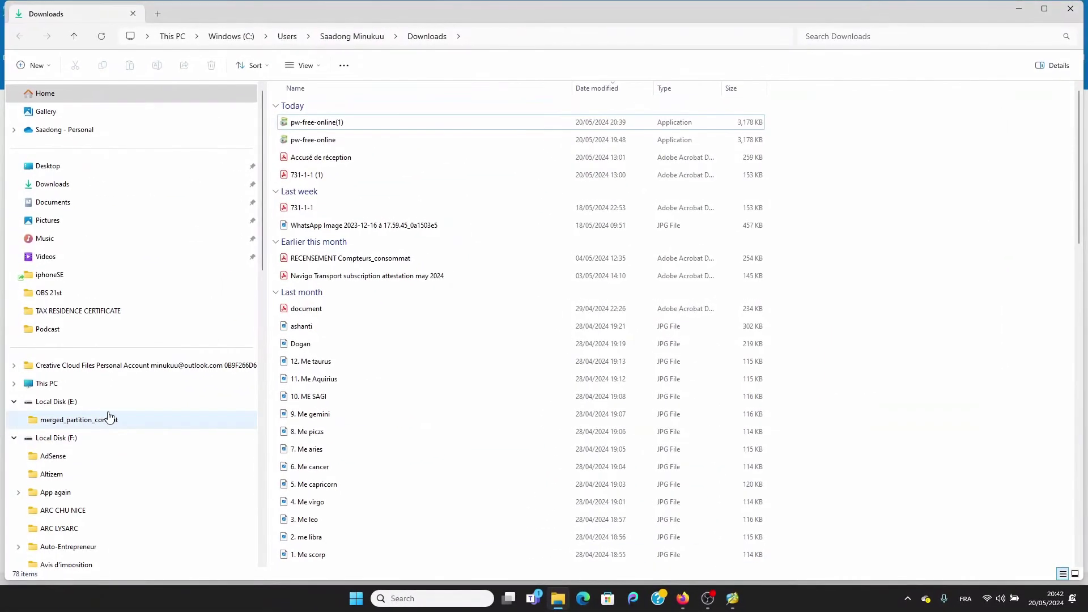
click(51, 384)
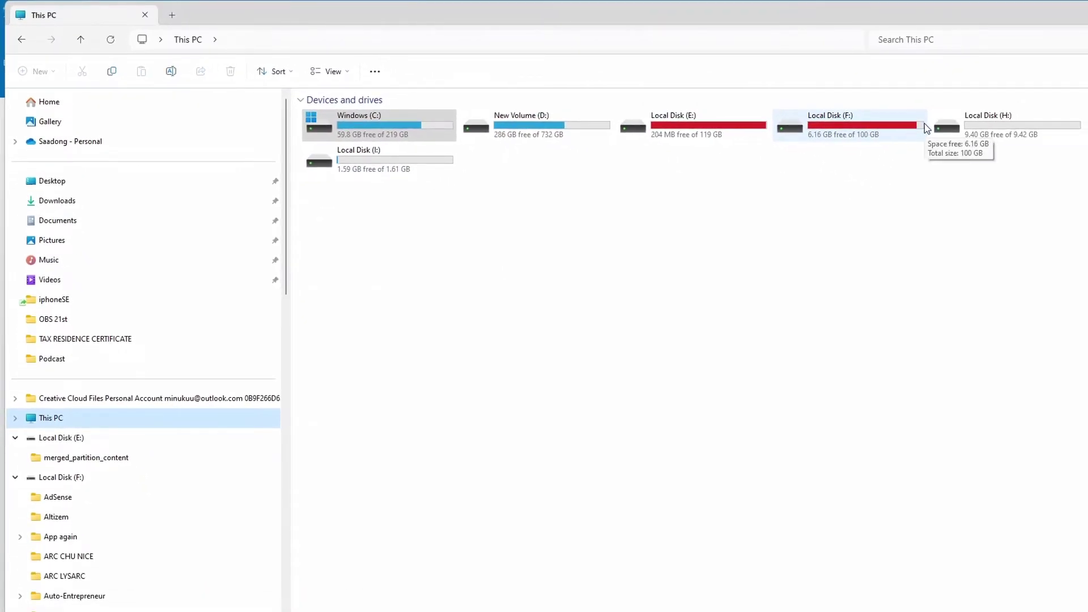
click(1023, 9)
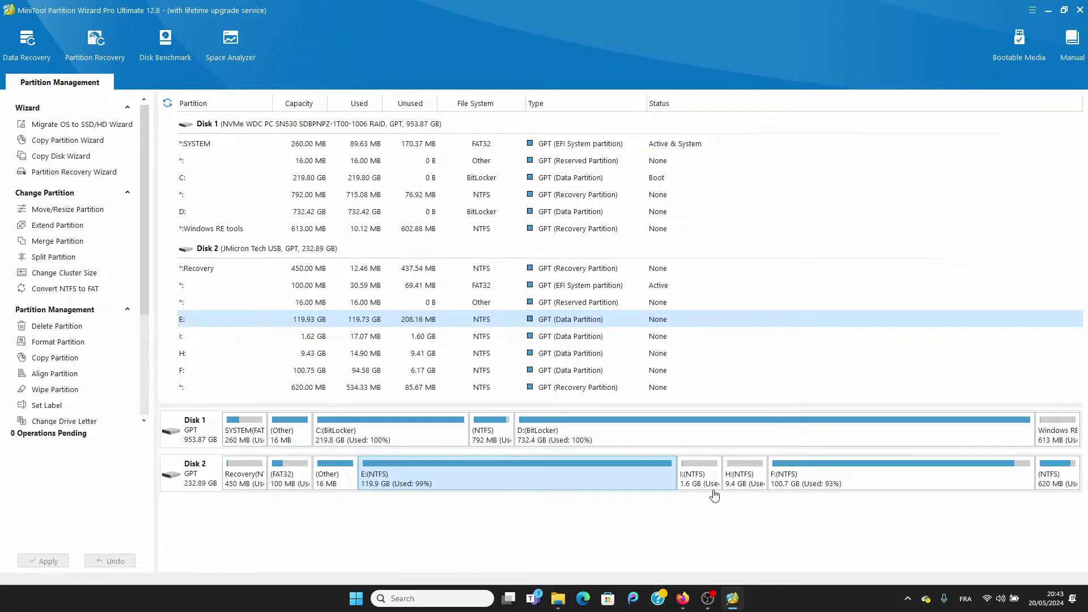
- Compare Disk 2's I:, F: and H: partitions, ending with the 9.43 GB H: selected
click(745, 483)
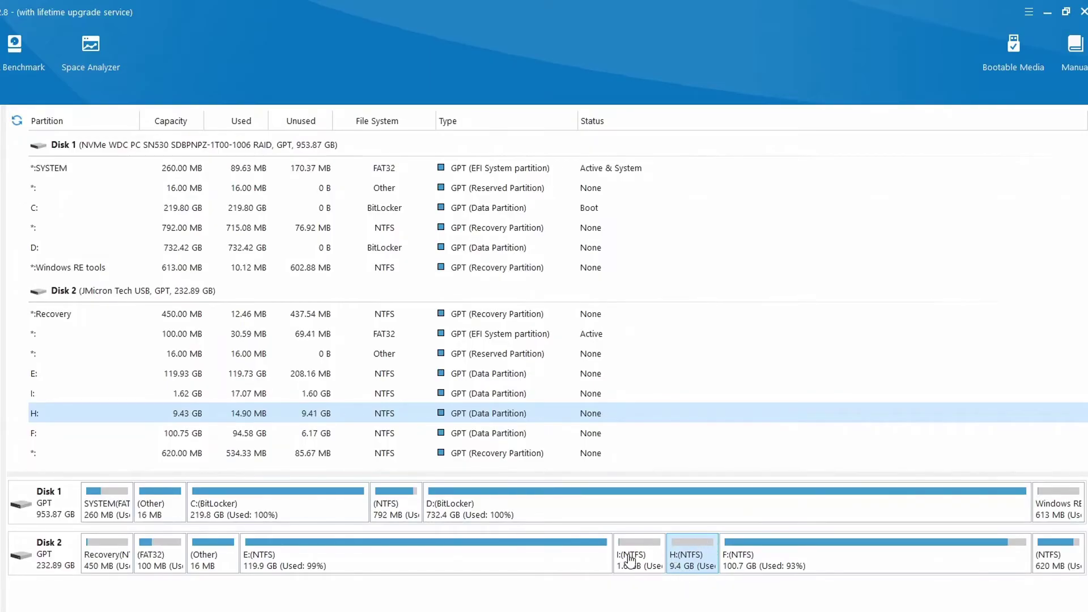
click(627, 560)
click(805, 563)
click(688, 558)
click(632, 564)
click(703, 560)
click(996, 550)
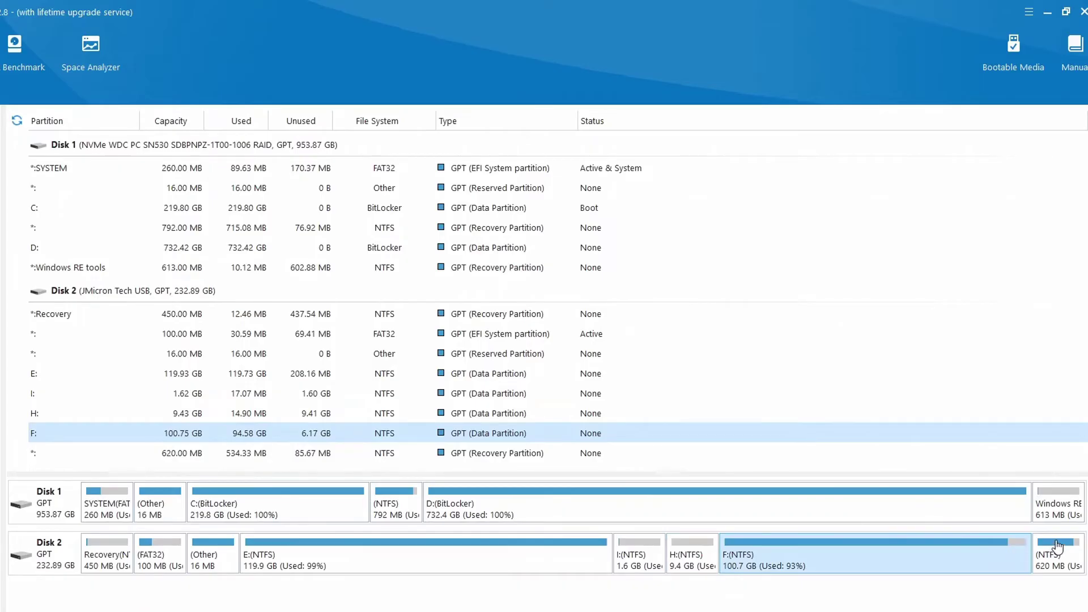
click(693, 561)
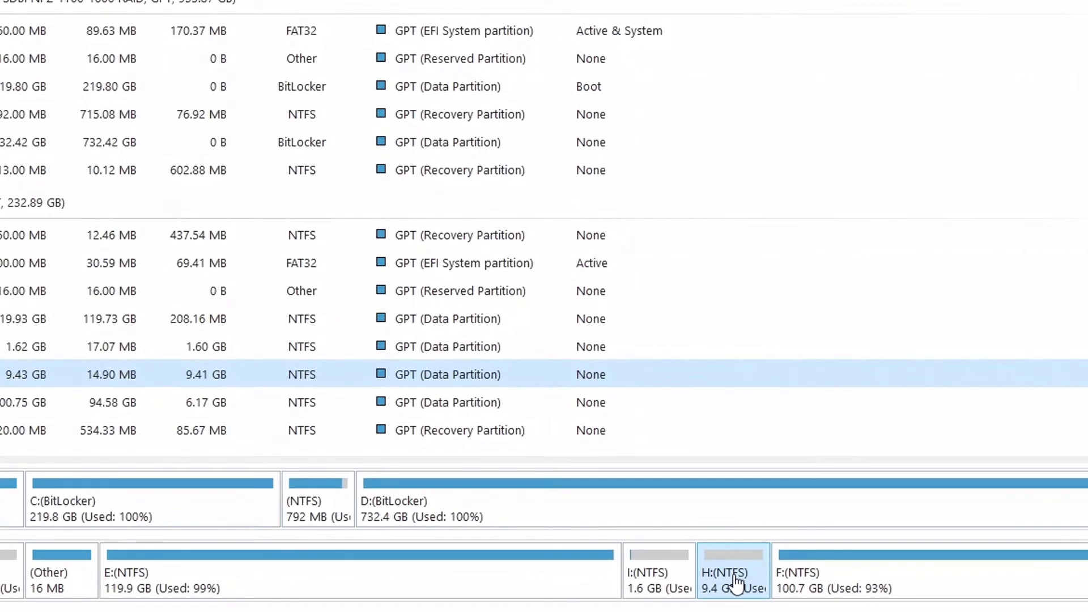
- Use Move/Resize to shrink H: from its end to 6.25 GB, freeing 3.18 GB
right_click(744, 582)
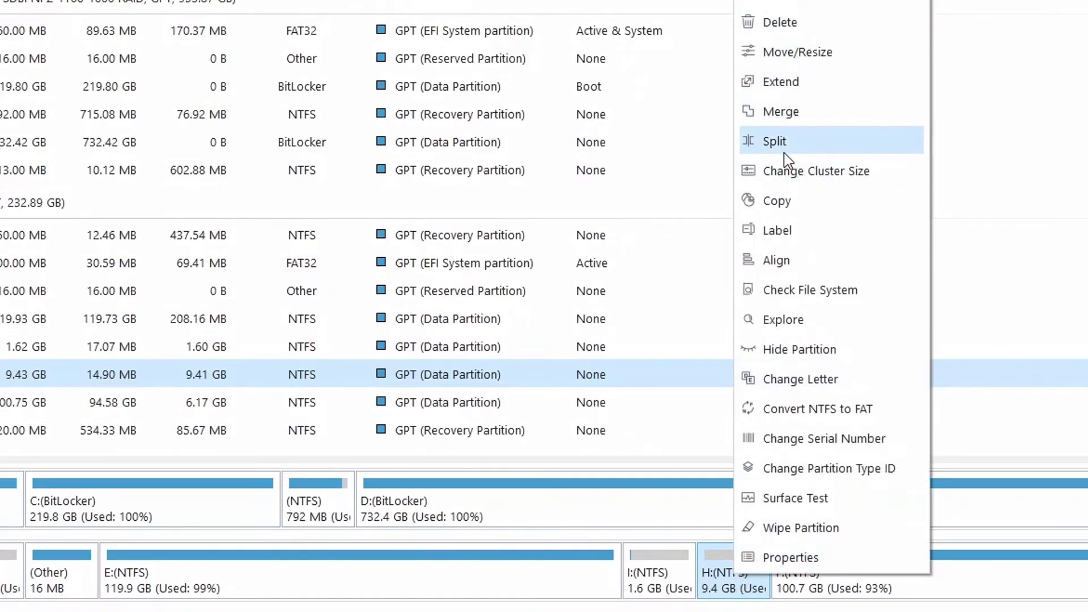
click(816, 54)
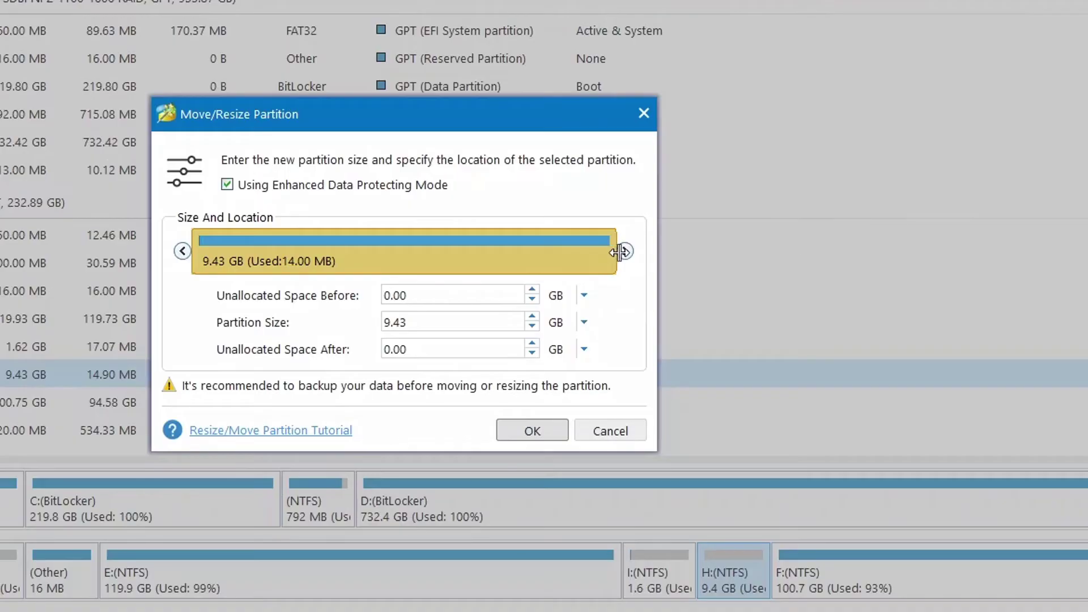
drag(620, 250, 483, 271)
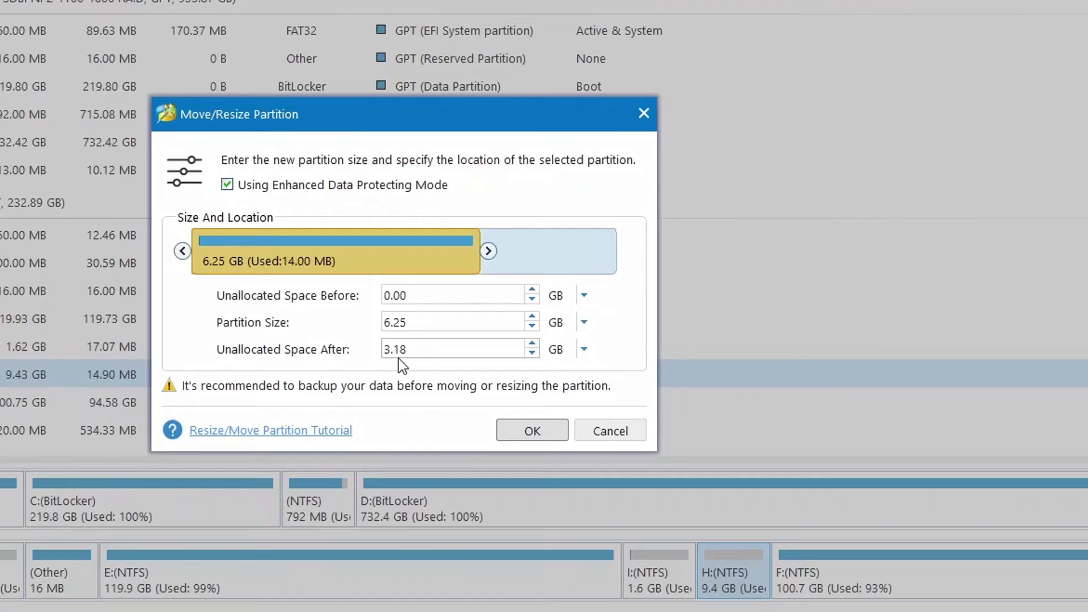
- Confirm the smaller H: partition size and select the E: partition
click(534, 431)
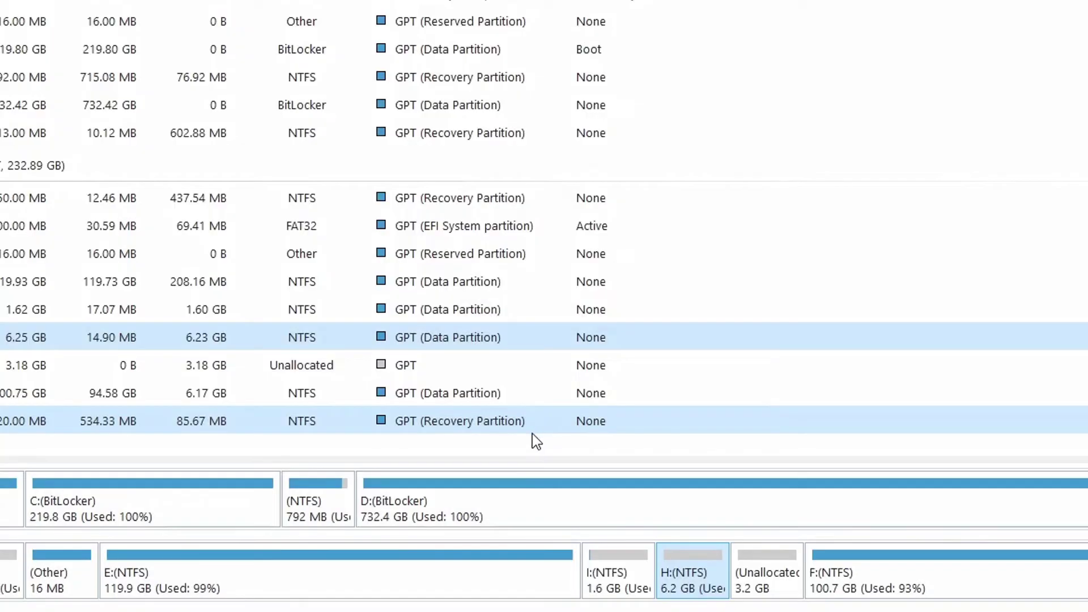
click(766, 588)
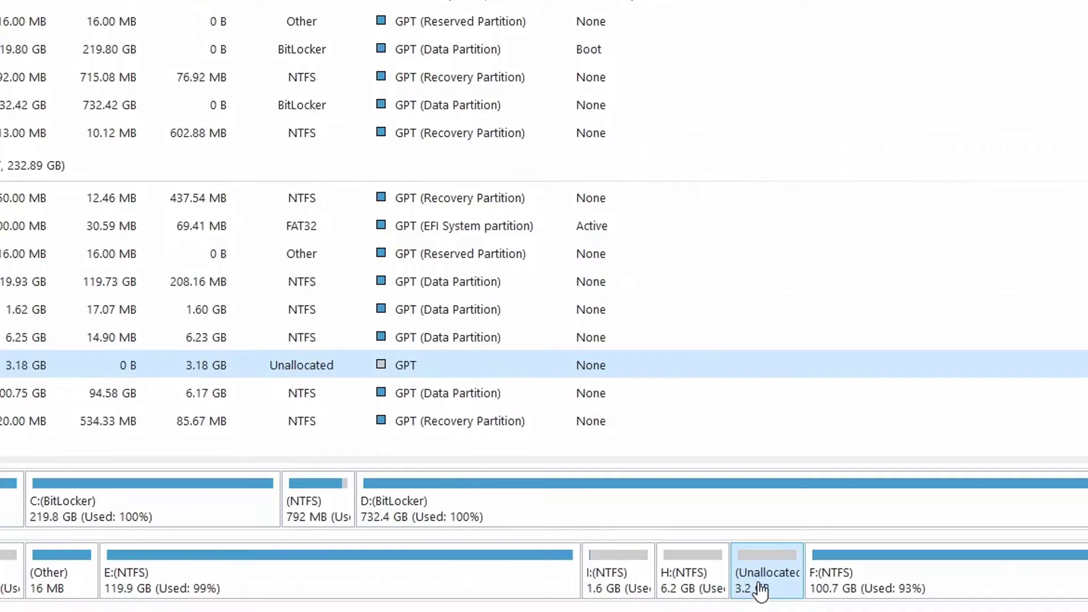
click(532, 577)
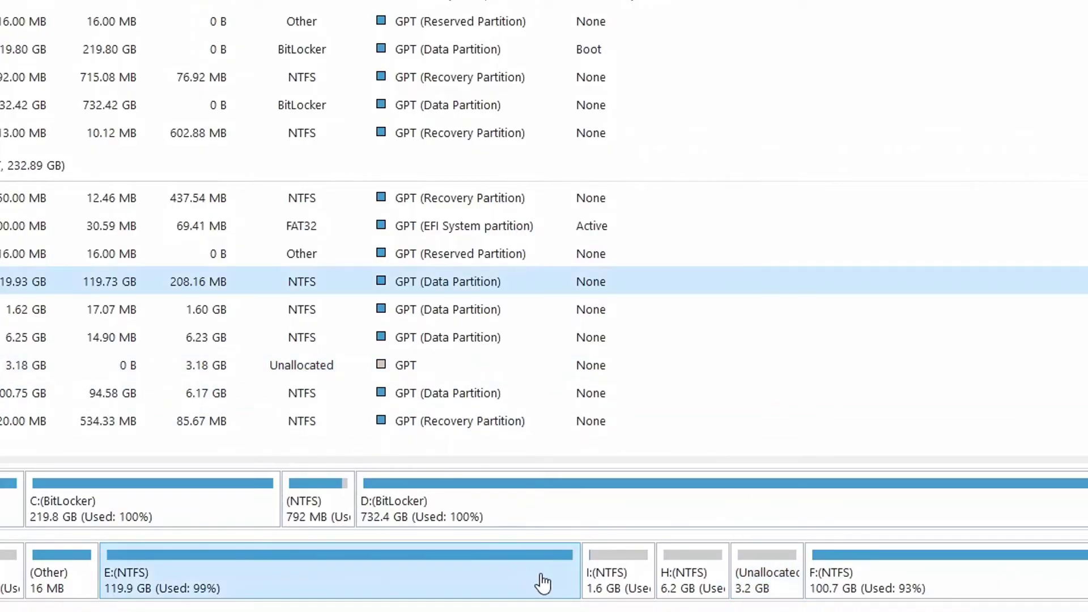
- Extend E: to 123.11 GB using all 3.18 GB of unallocated space
right_click(486, 584)
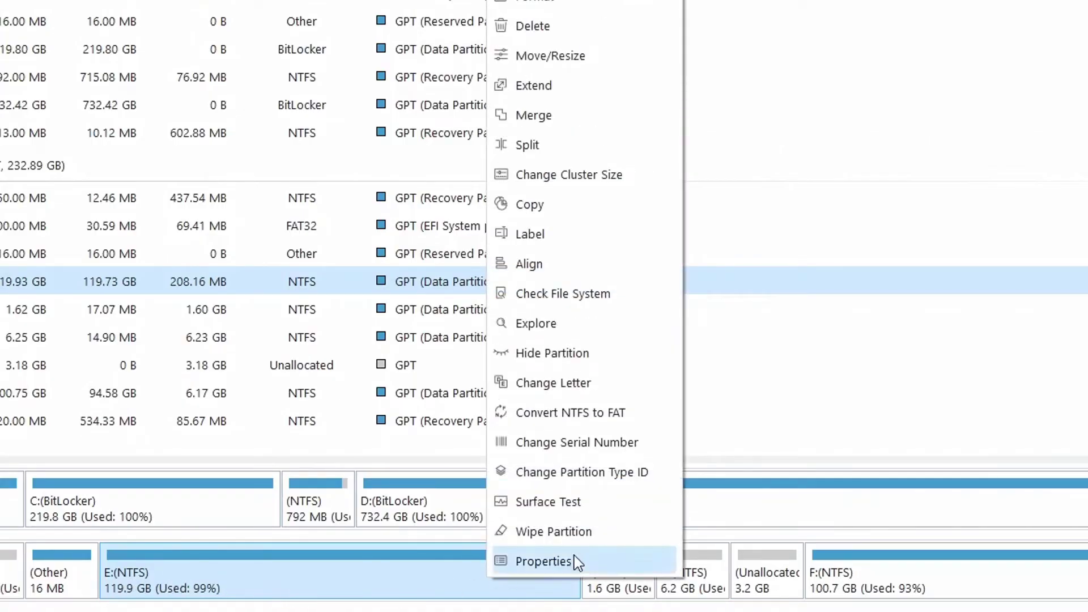
right_click(454, 573)
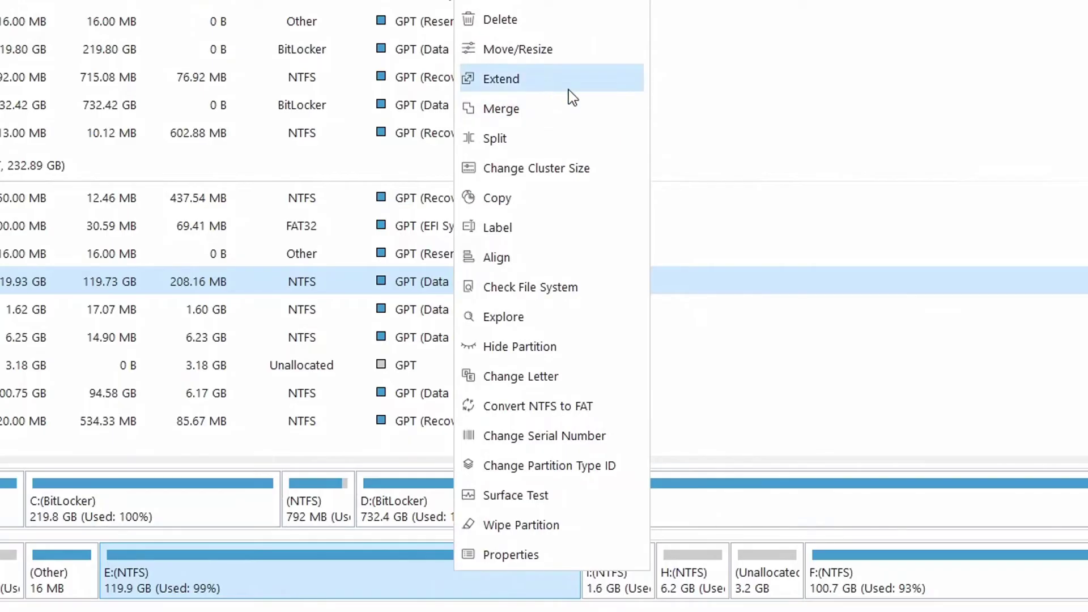
click(563, 85)
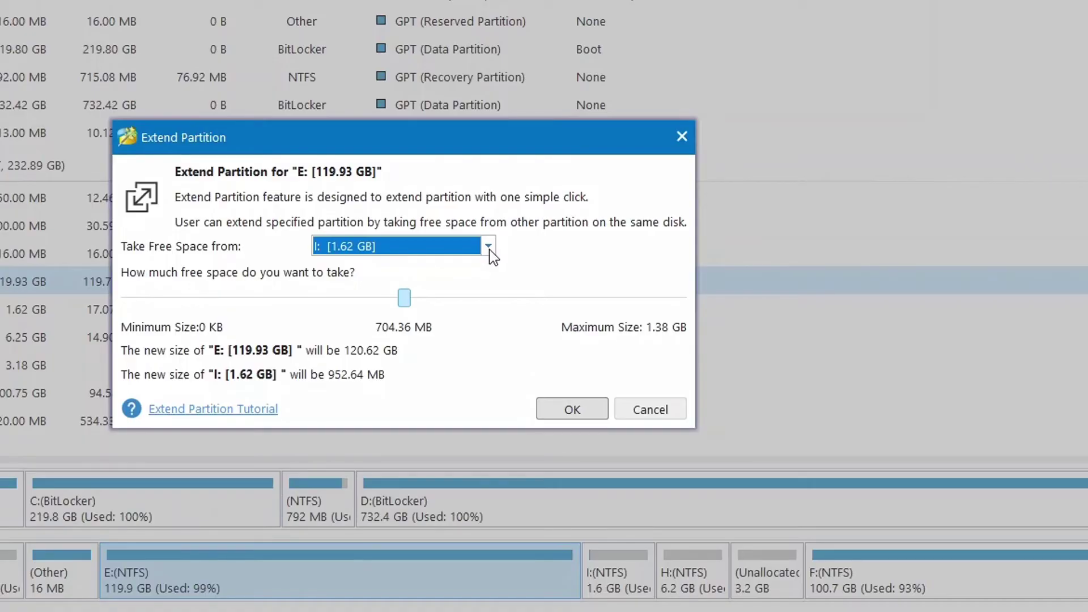
click(490, 251)
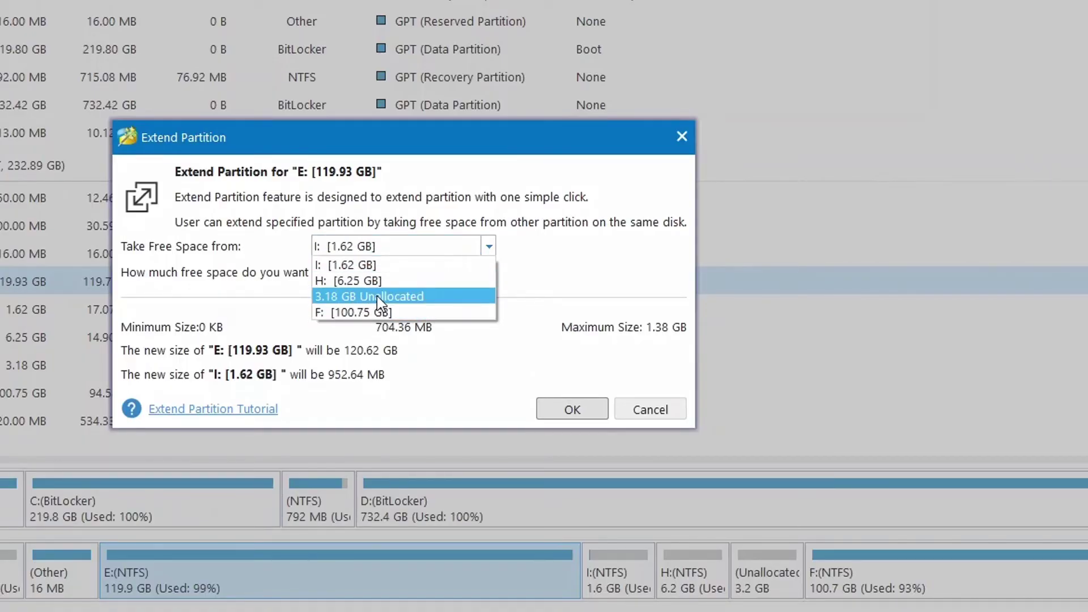
click(418, 296)
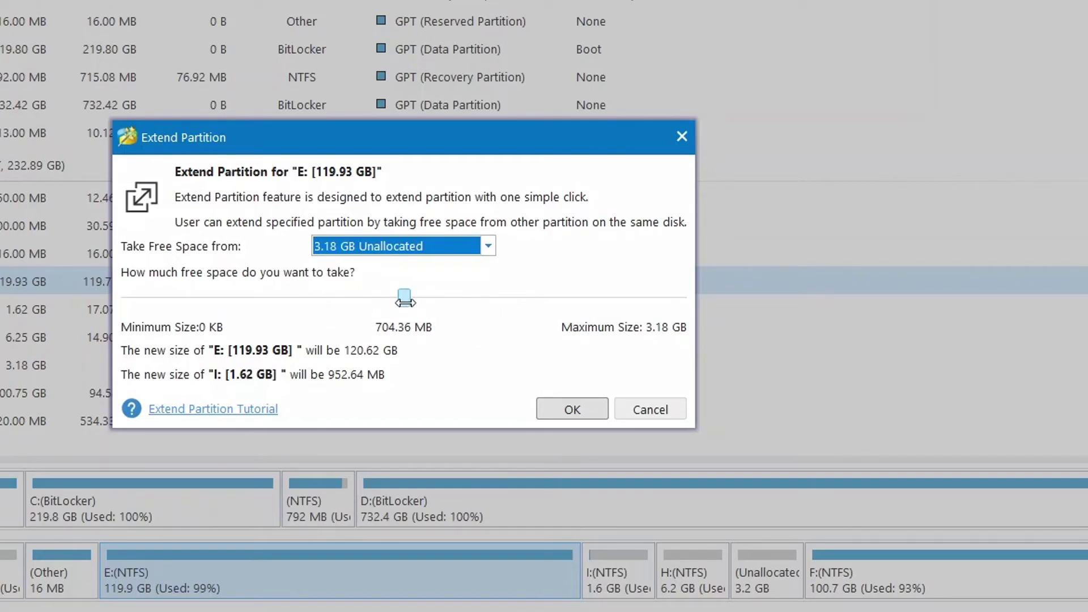
drag(405, 298, 432, 304)
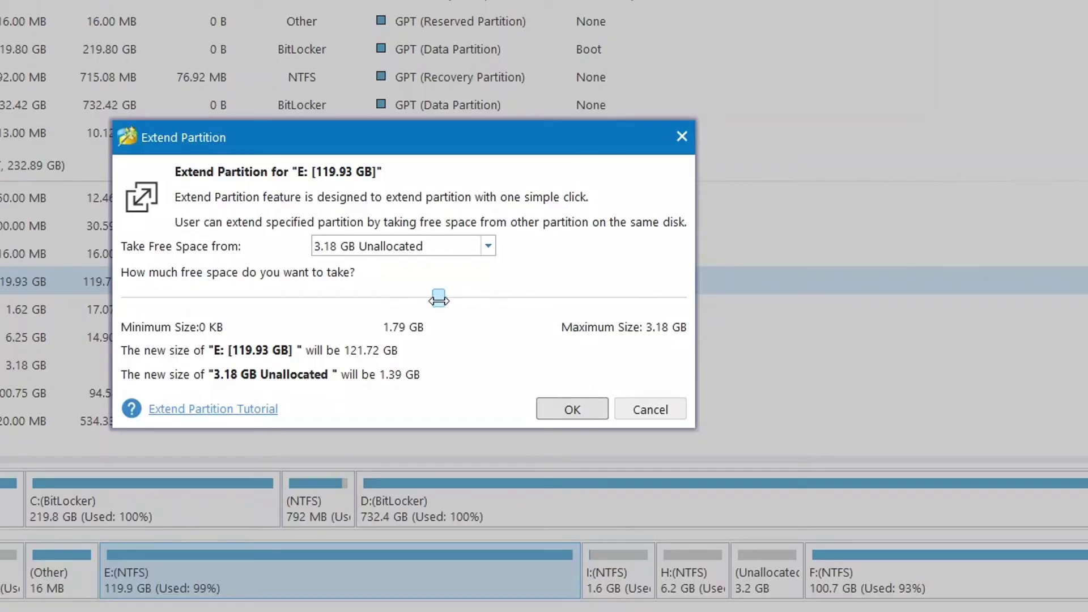
drag(439, 302, 698, 315)
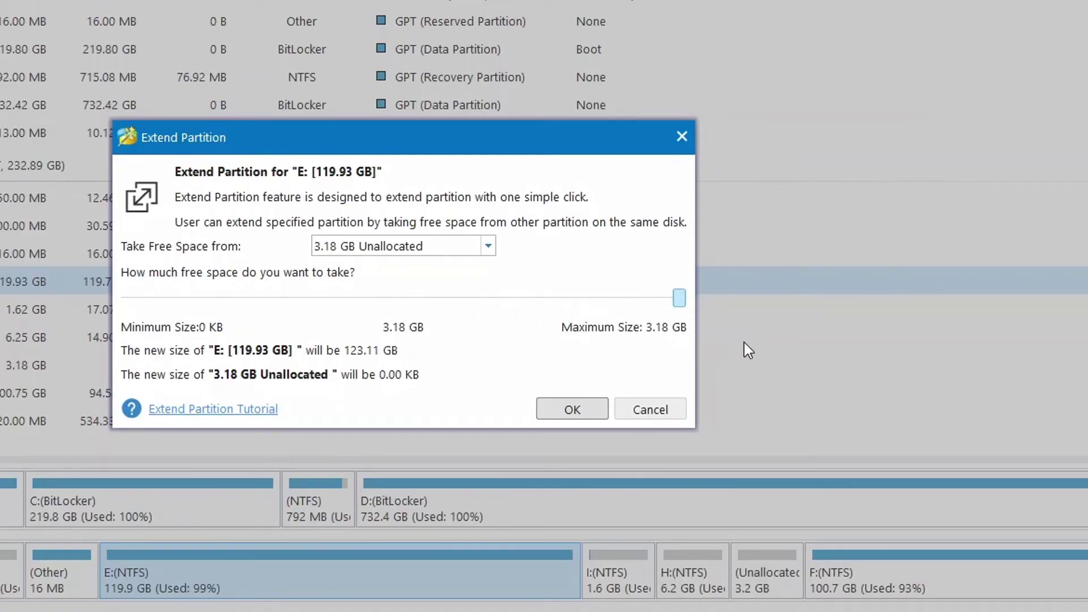
click(576, 408)
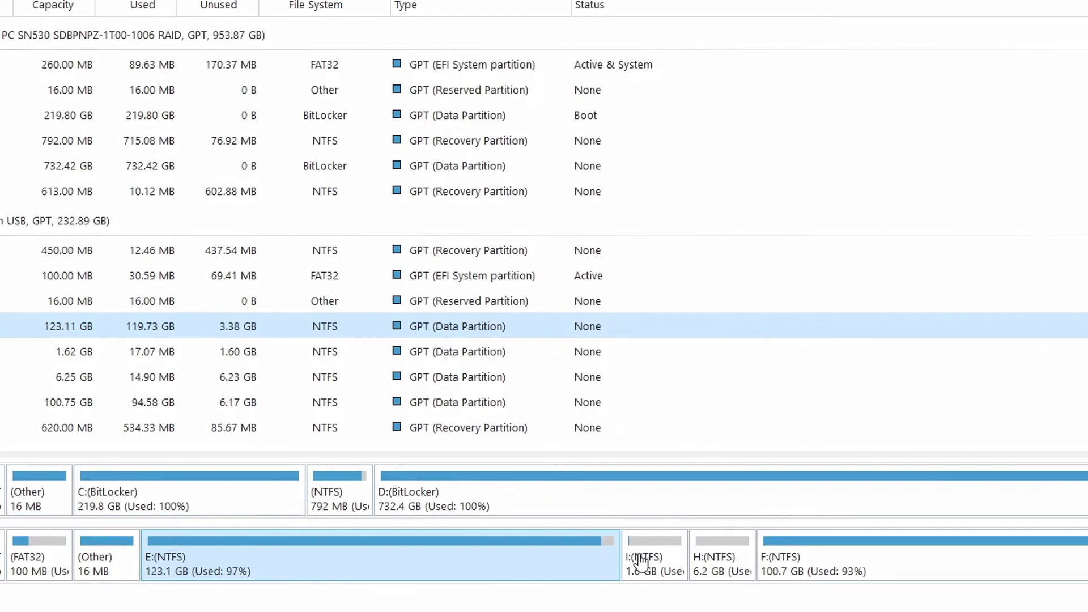
- Merge the 1.62 GB I: partition with E:(NTFS) through the Merge wizard
click(653, 562)
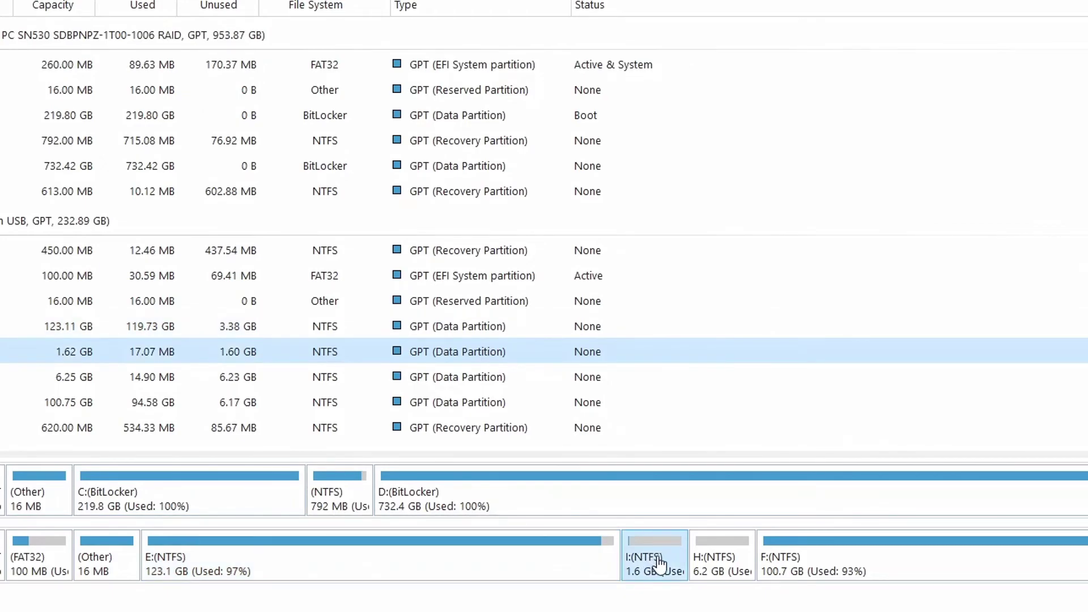
right_click(662, 567)
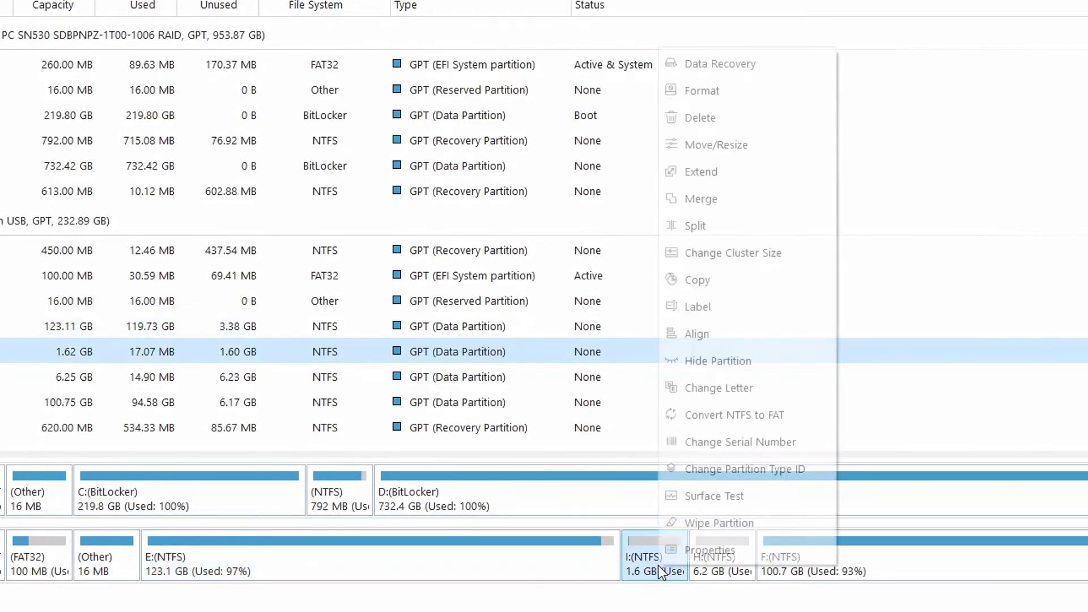
click(705, 204)
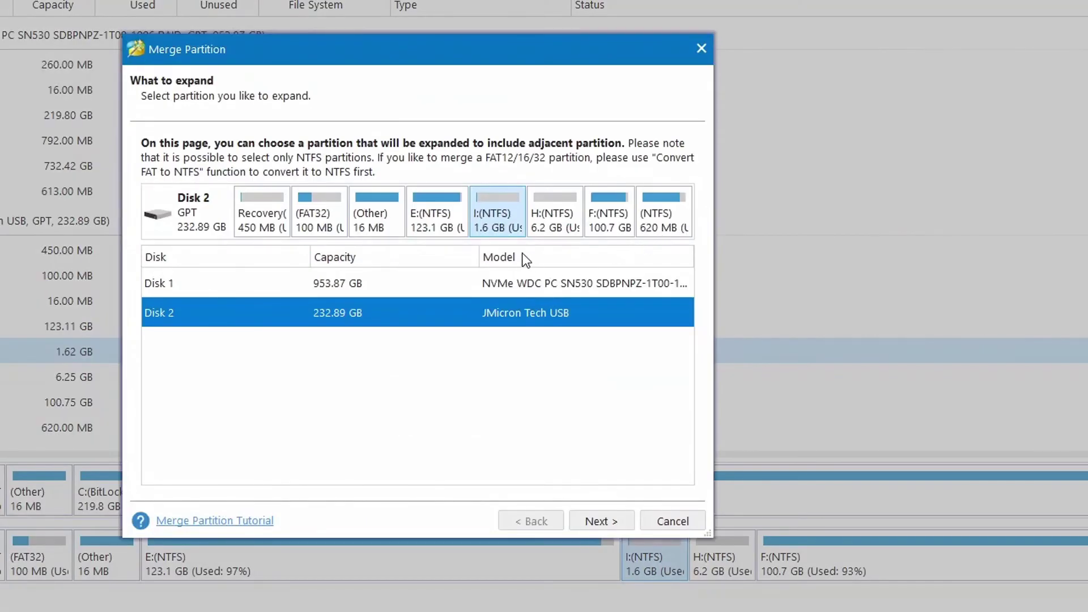
click(601, 521)
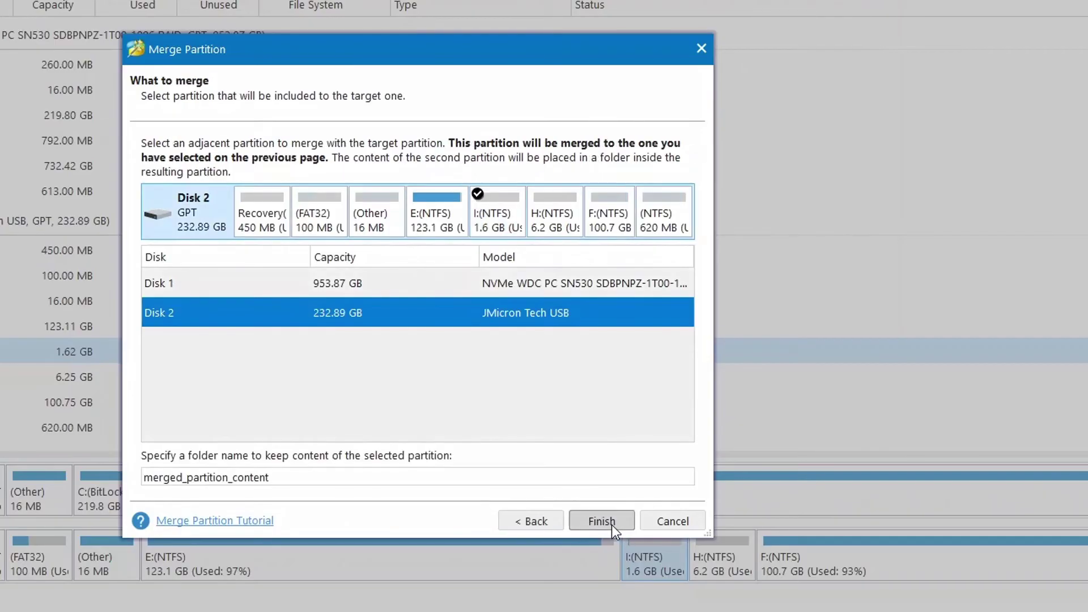
click(429, 221)
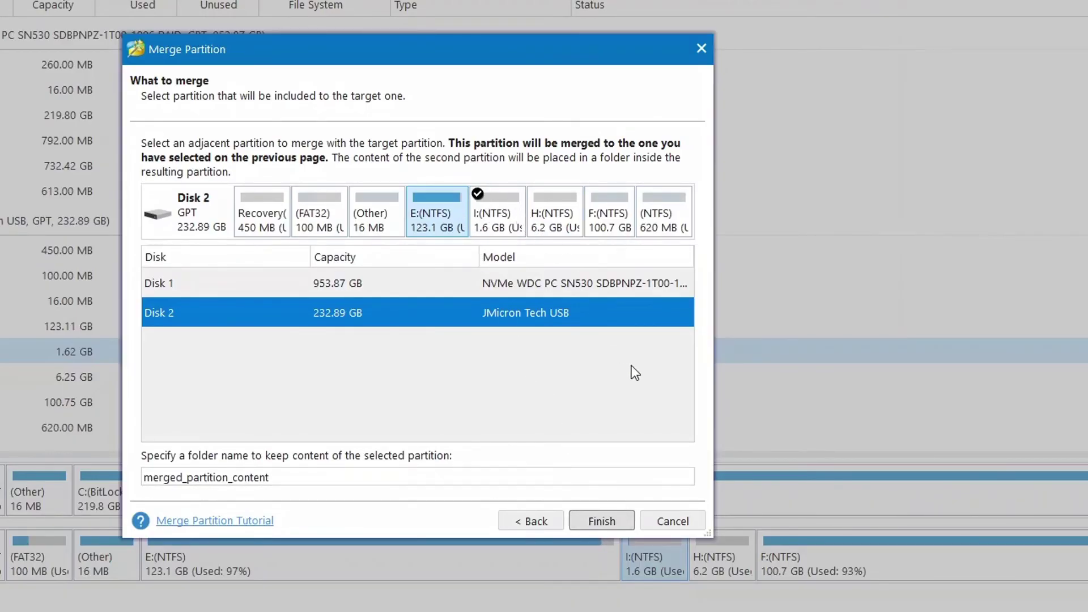
click(604, 525)
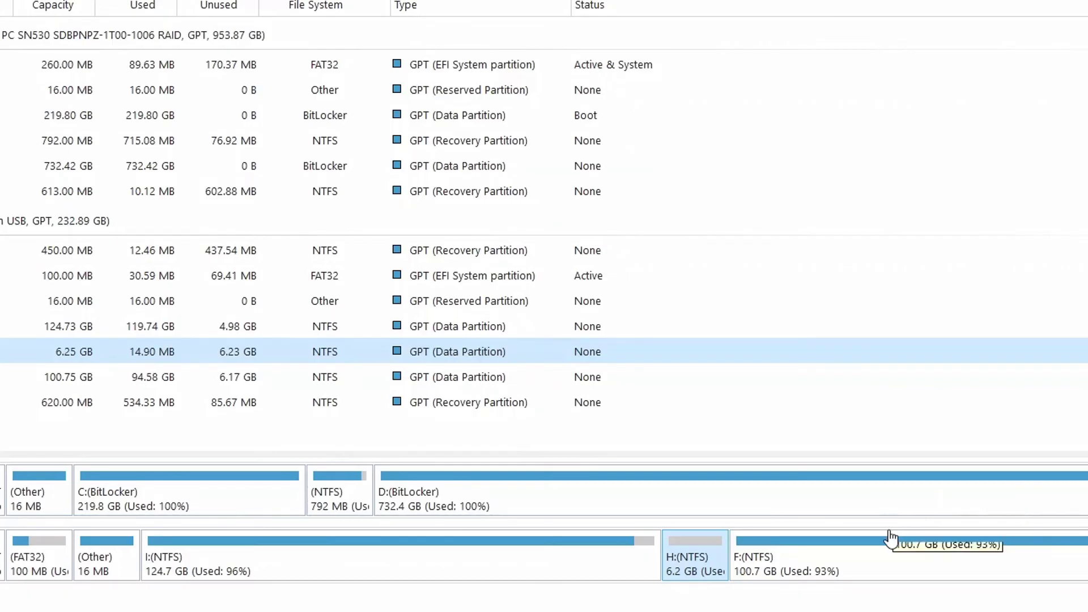
- Delete the 6.25 GB H:(NTFS) partition on Disk 2
right_click(699, 567)
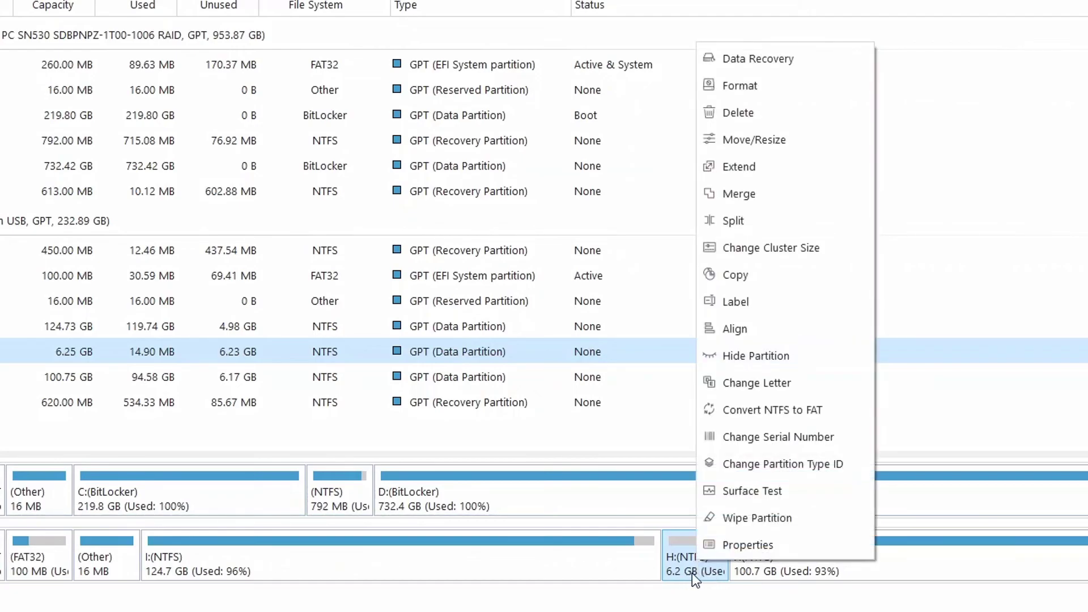
right_click(685, 567)
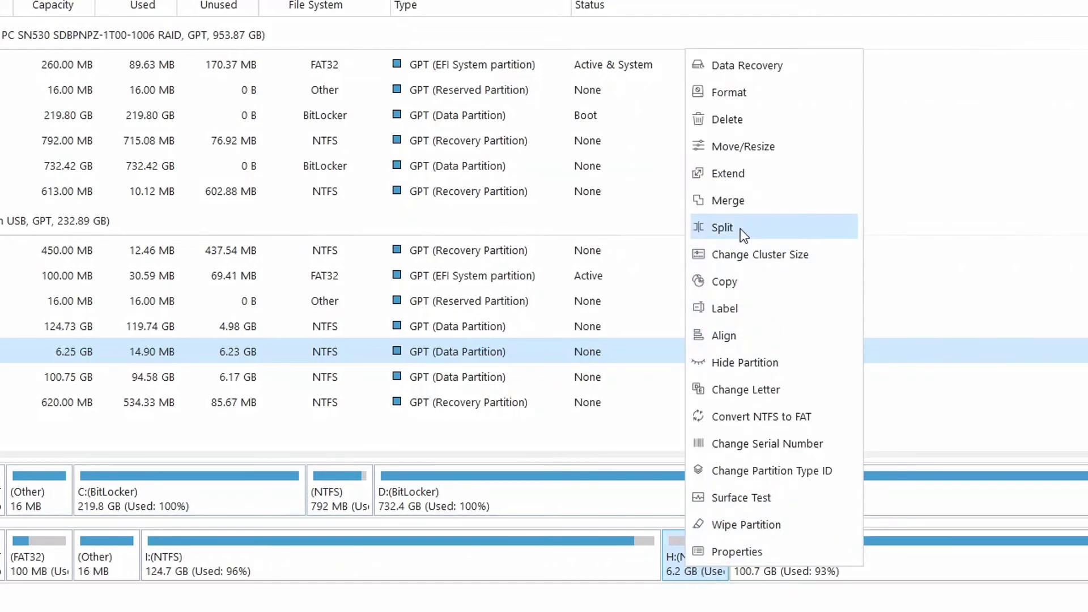
click(737, 118)
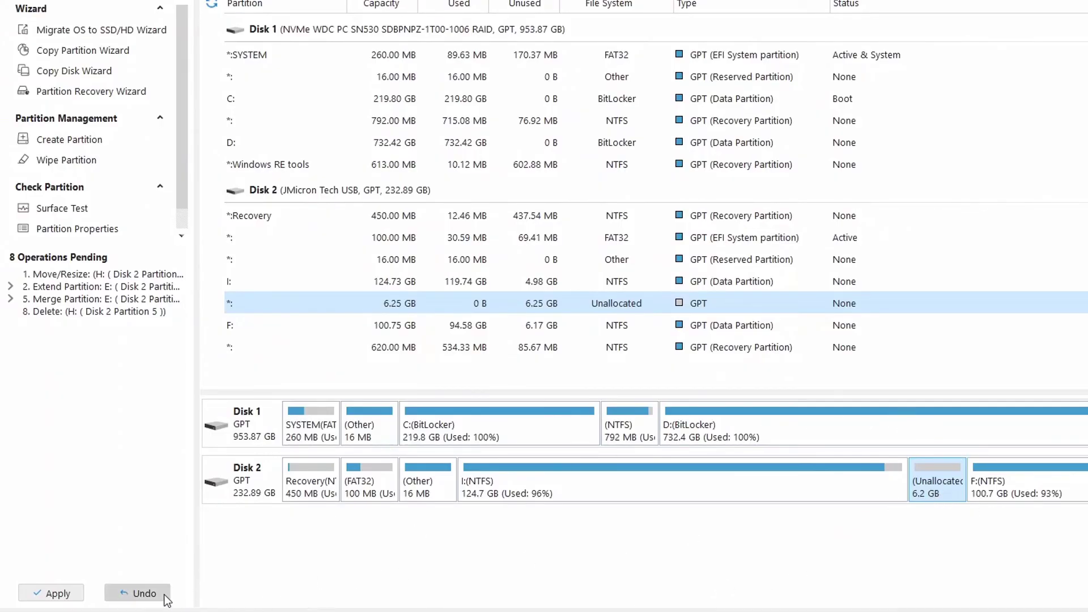
- Undo the H: deletion to restore the 6.25 GB NTFS partition
click(134, 595)
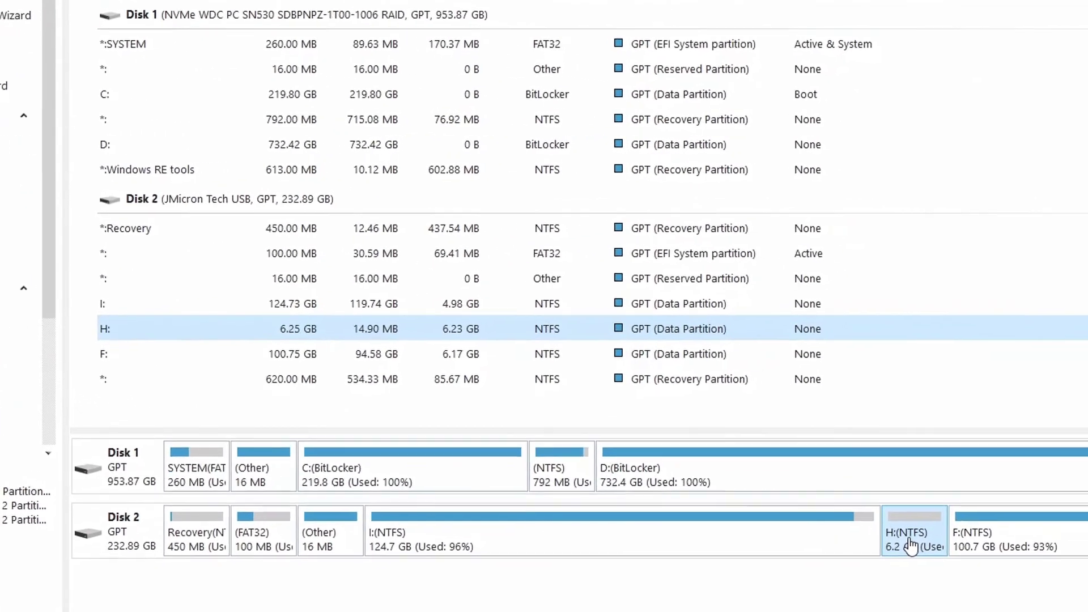
- Split H: into a 3.21 GB H: and a new 3.04 GB NTFS E: partition
right_click(953, 487)
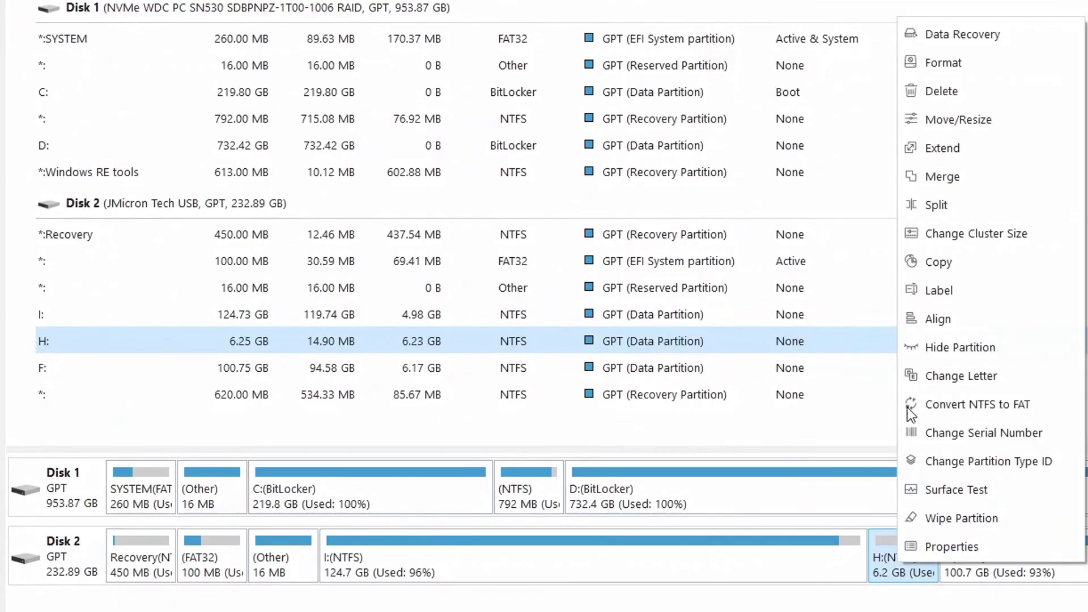
click(944, 203)
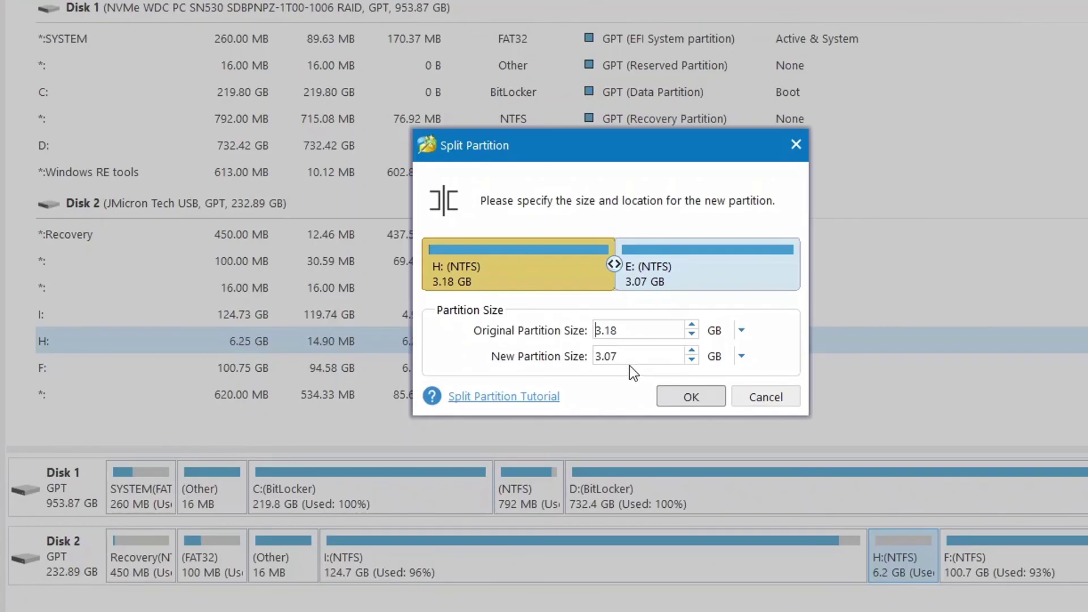
drag(617, 265, 616, 294)
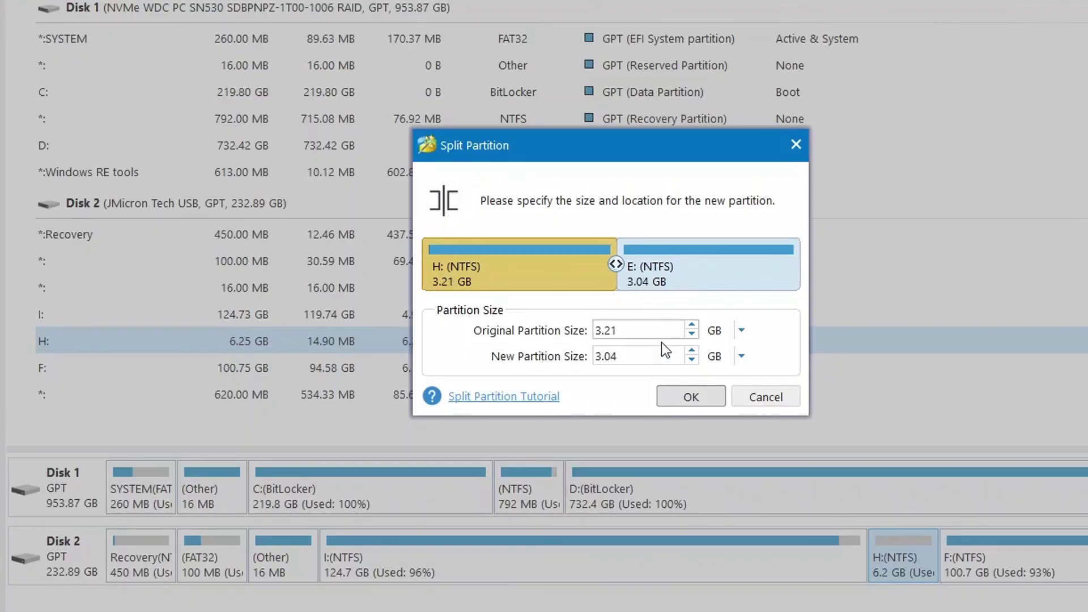
click(695, 404)
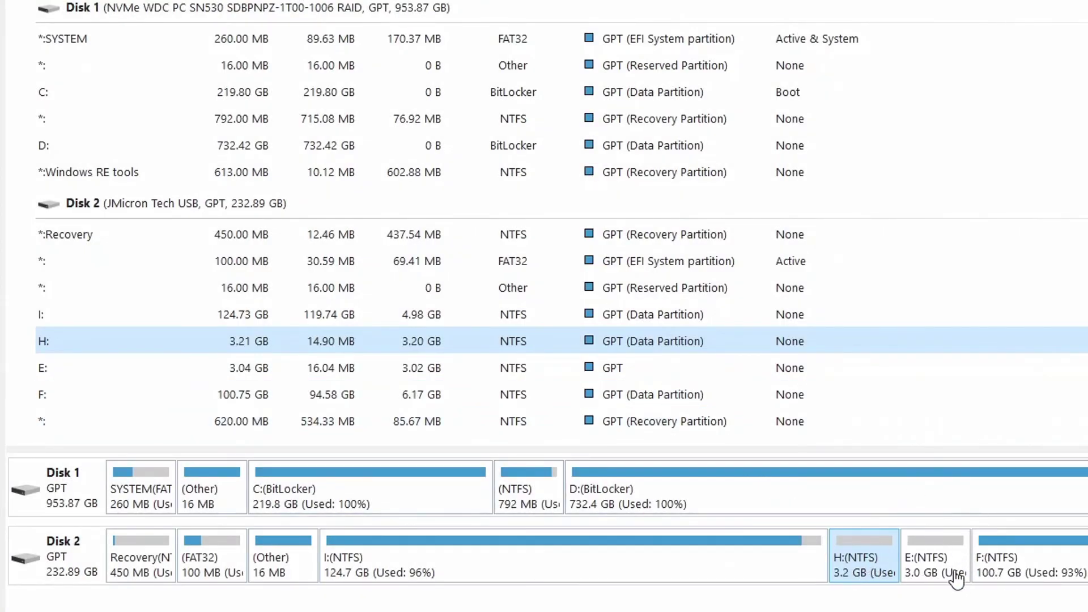
- Delete the 3.21 GB H: partition, then select the I: partition
click(934, 561)
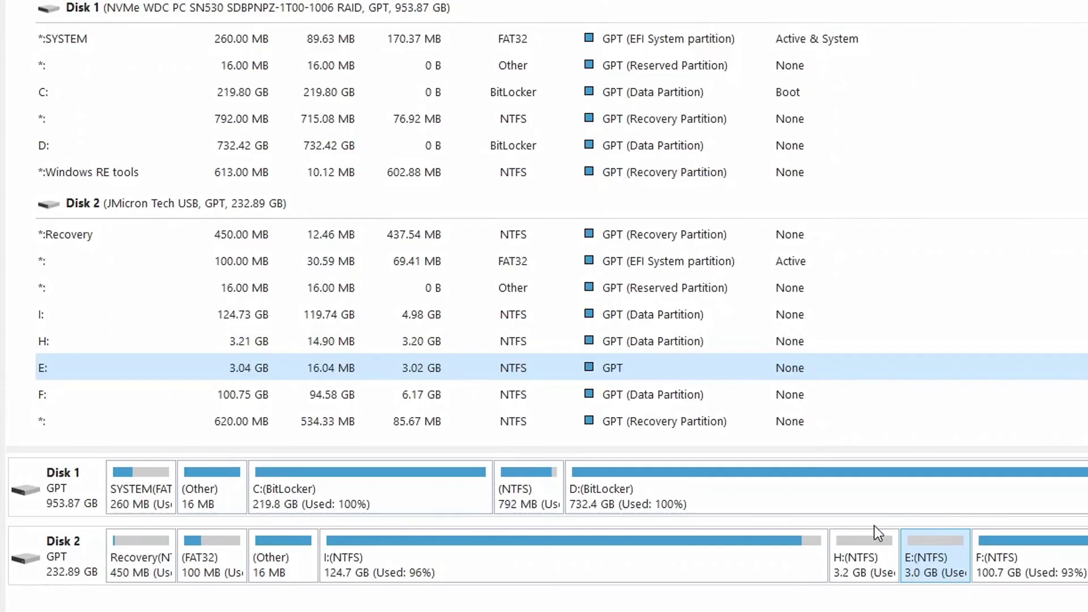
click(857, 575)
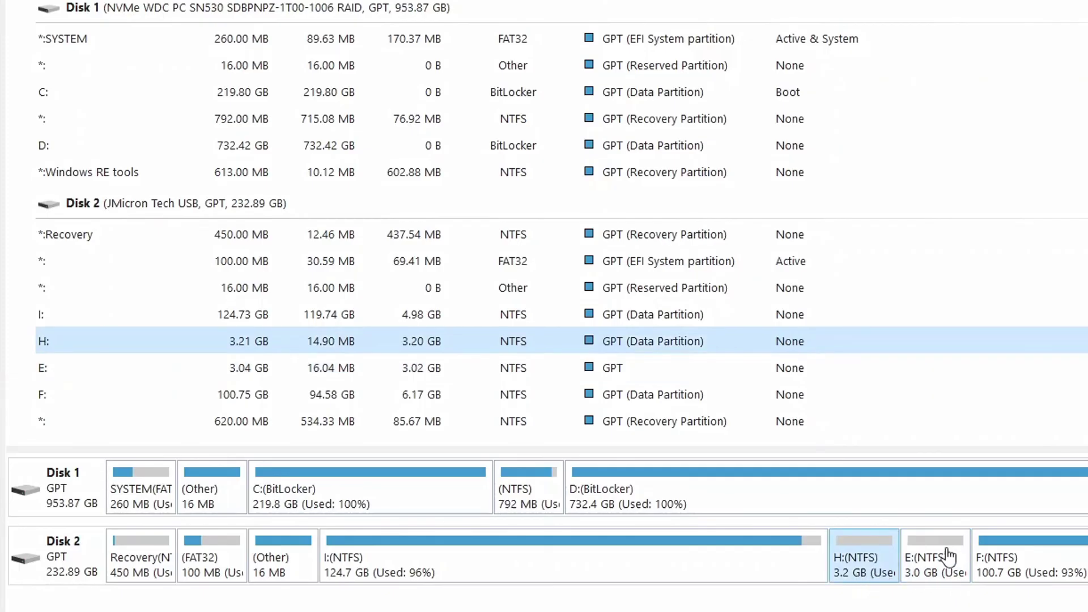
right_click(861, 570)
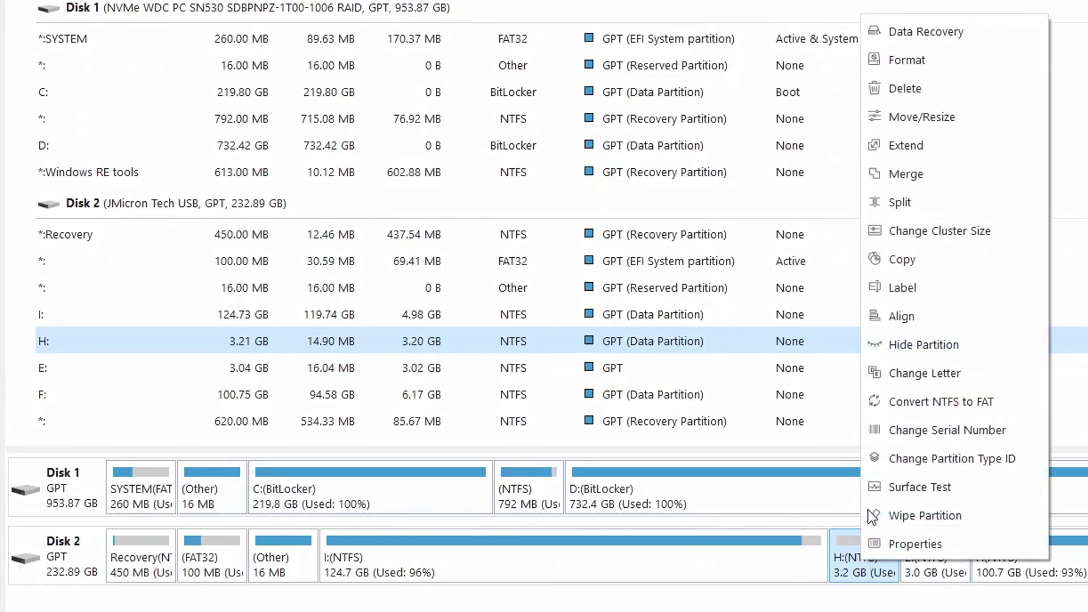
click(921, 90)
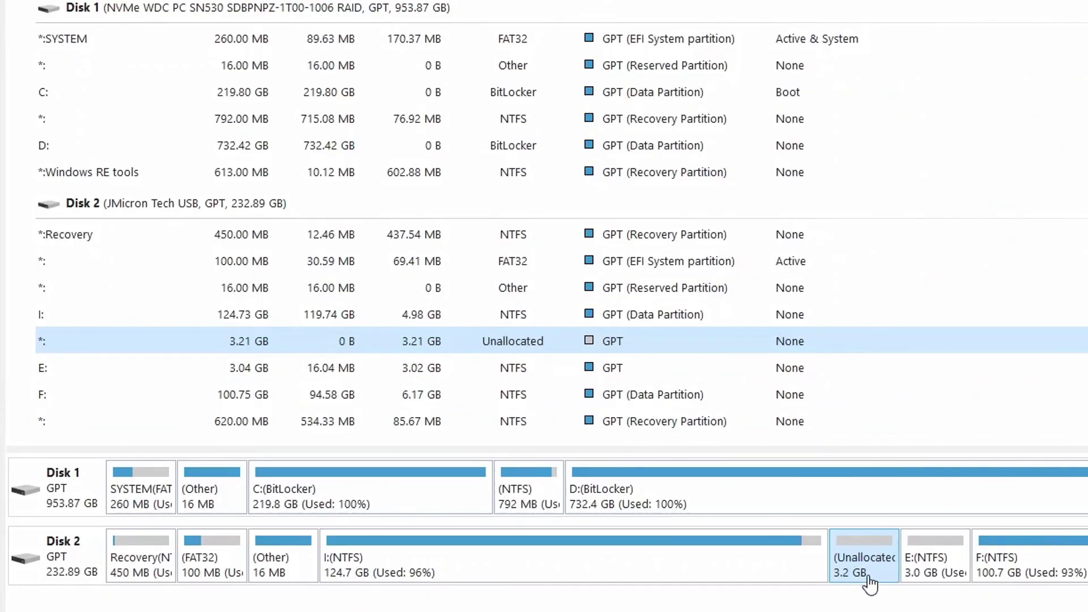
click(749, 561)
- Extend I: to 126.33 GB taking space from the 3.21 GB unallocated area
right_click(754, 560)
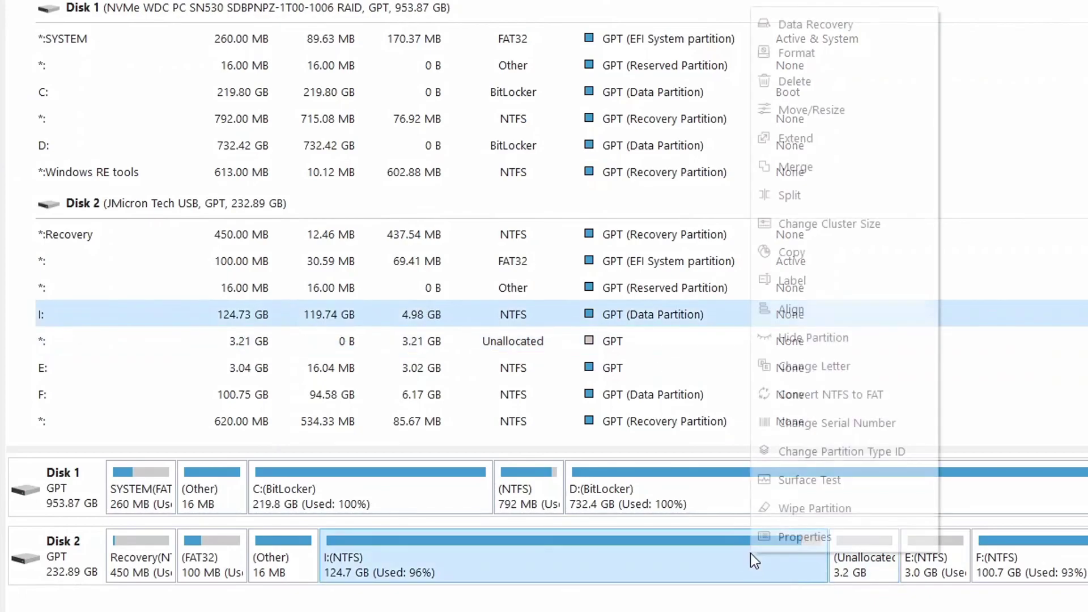
click(799, 140)
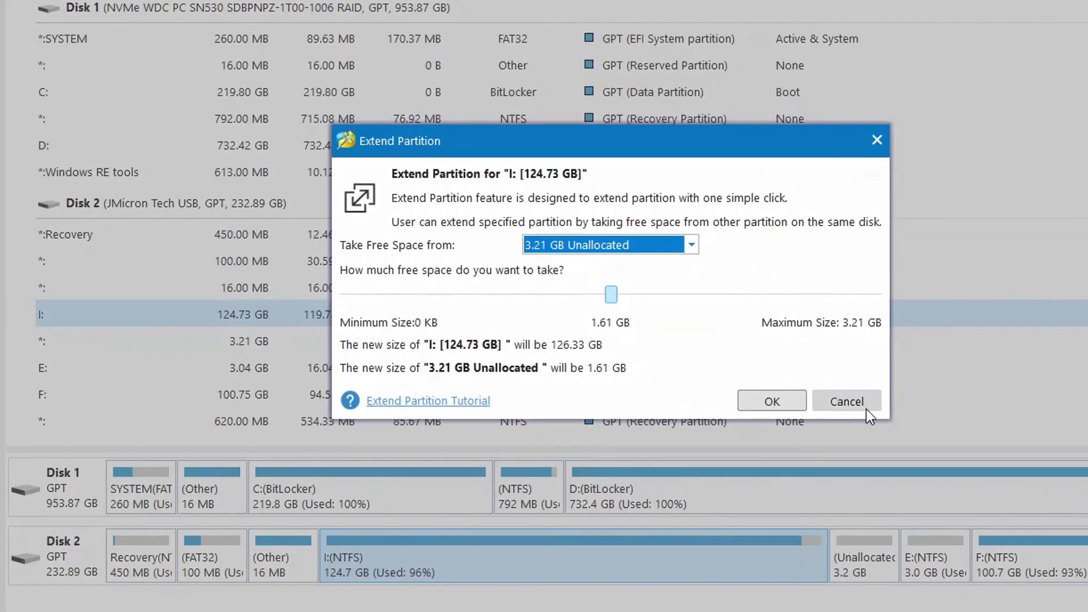
click(692, 245)
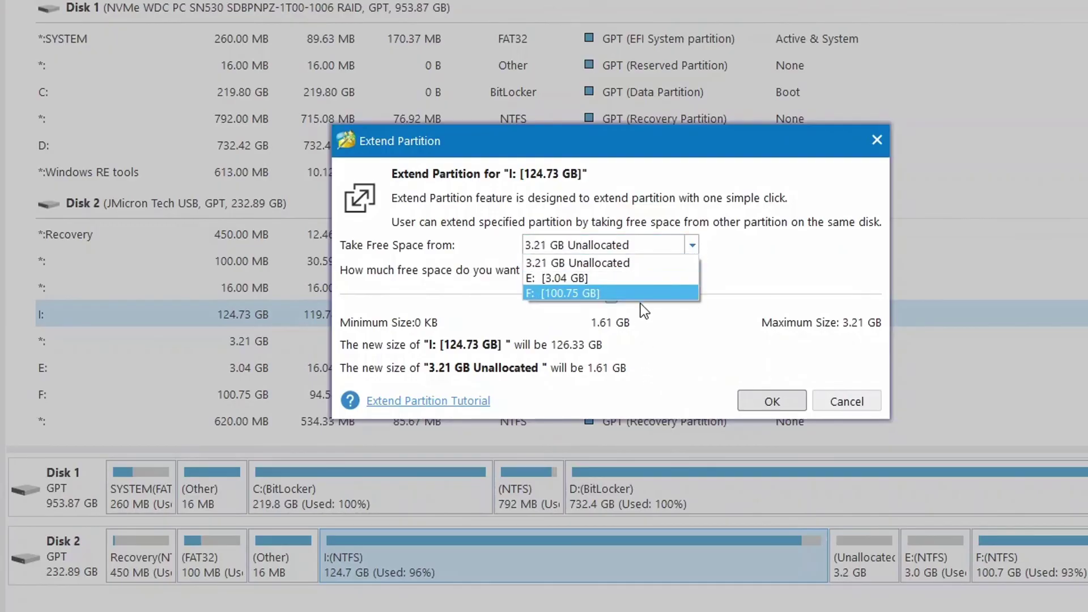
click(613, 263)
click(776, 402)
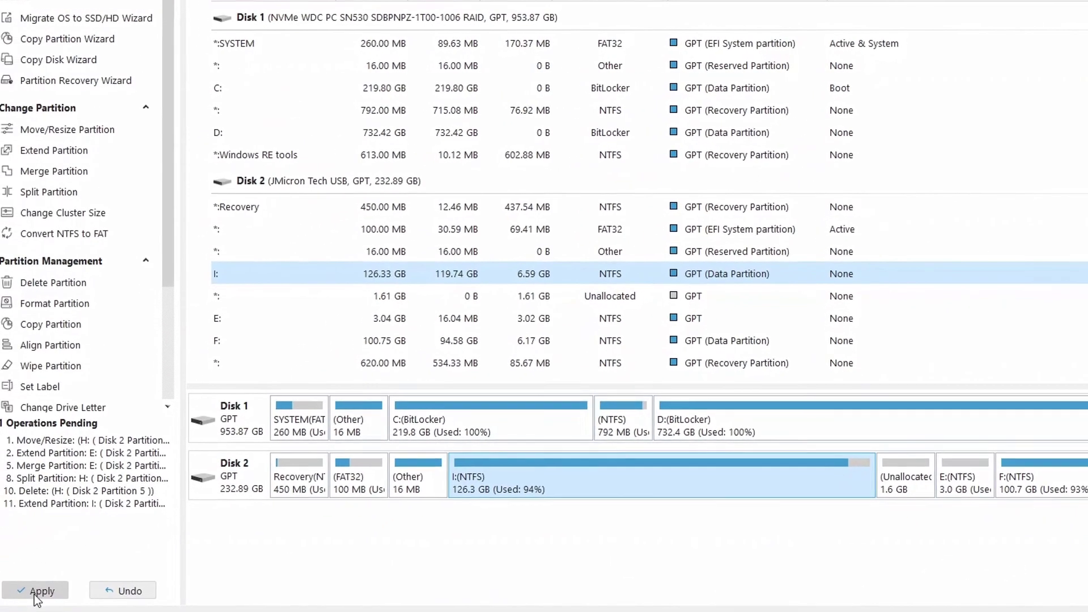
- Apply all 11 pending operations and confirm in the Apply Changes? dialog
click(37, 591)
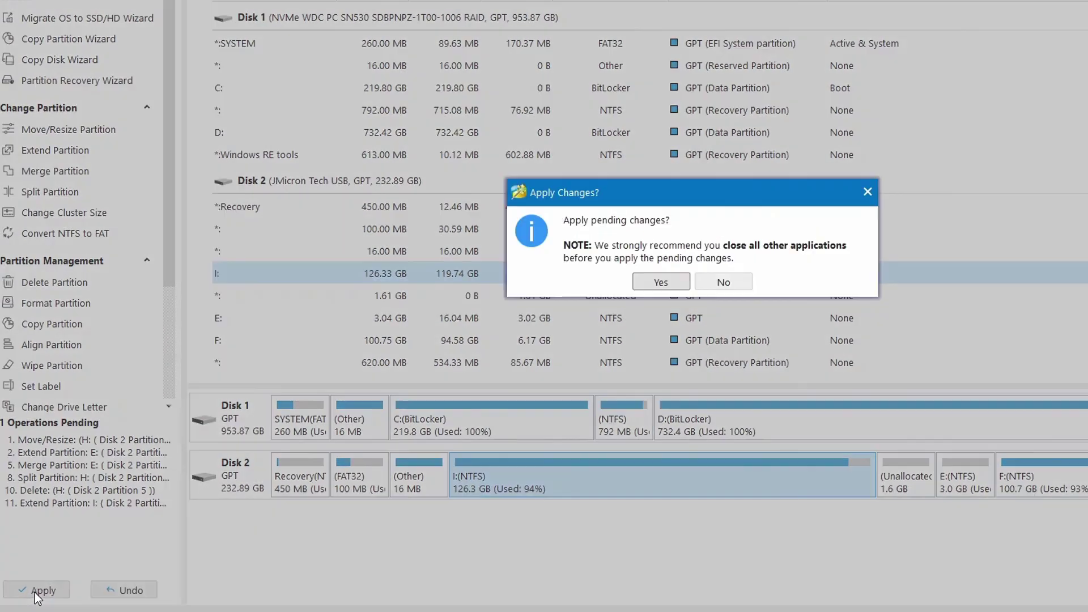
click(661, 281)
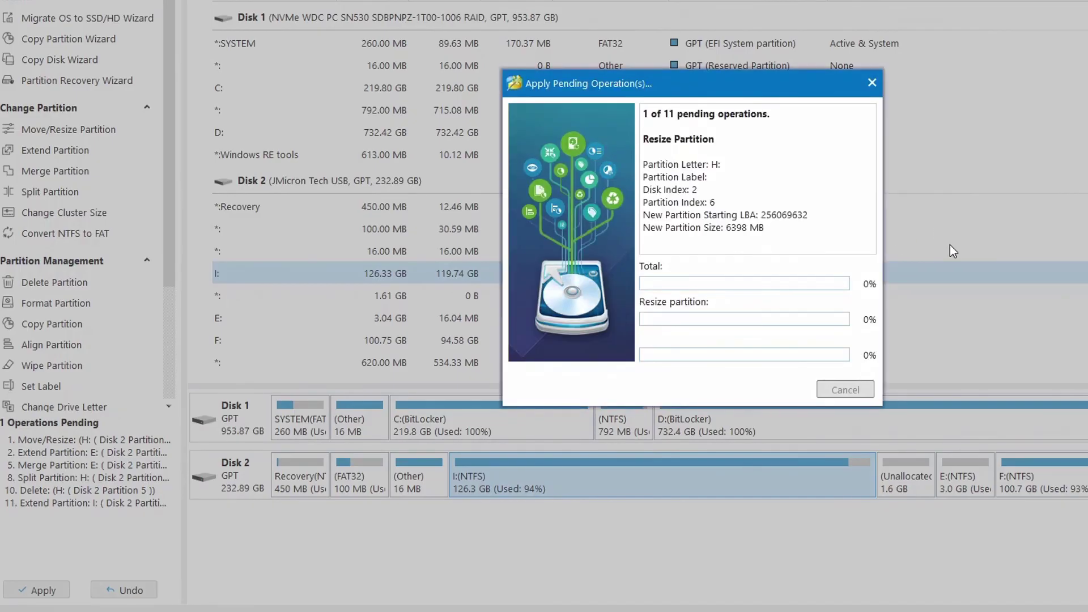